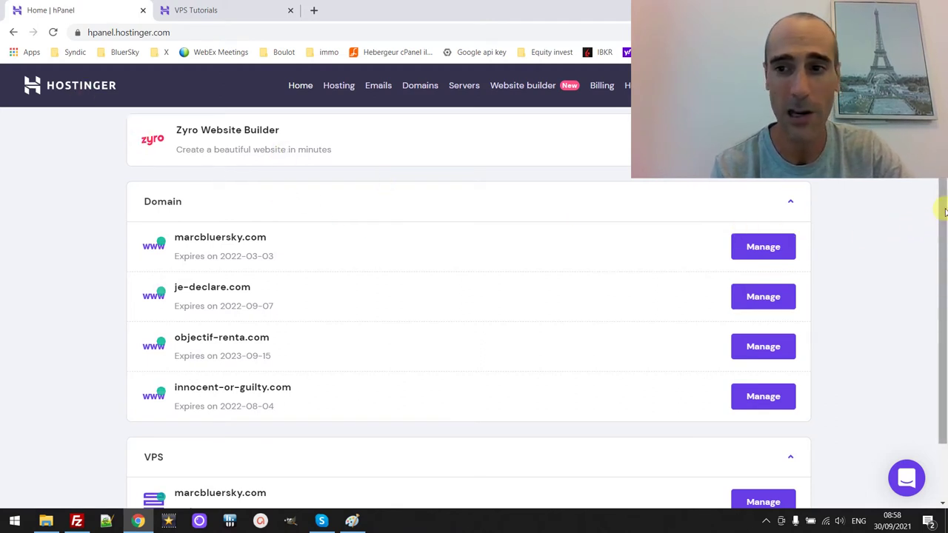
Open Server Management for marcbluersky.com: running, 1 CPU core at 2.4 GHz, 1 GB memory, 20 GB disk, Singapore
left_click_drag(945, 212, 945, 243)
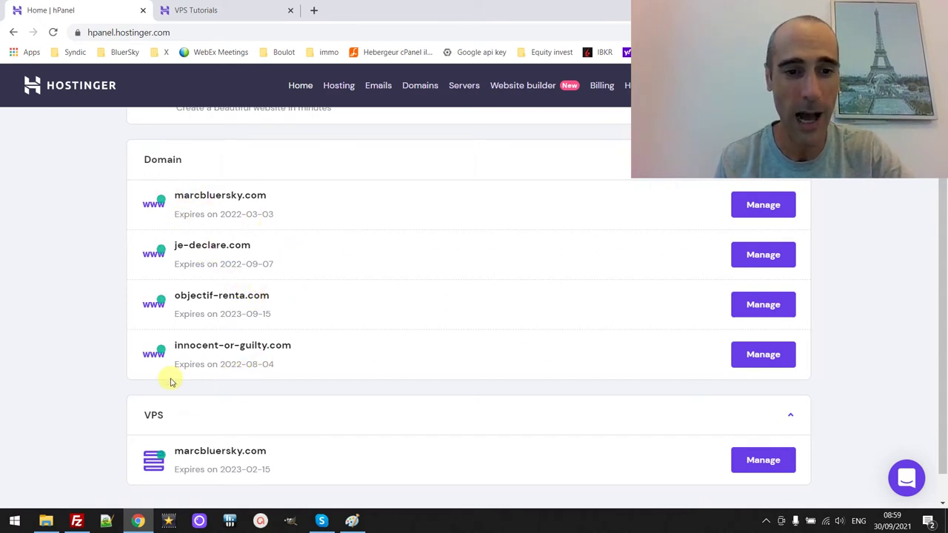
left_click(163, 416)
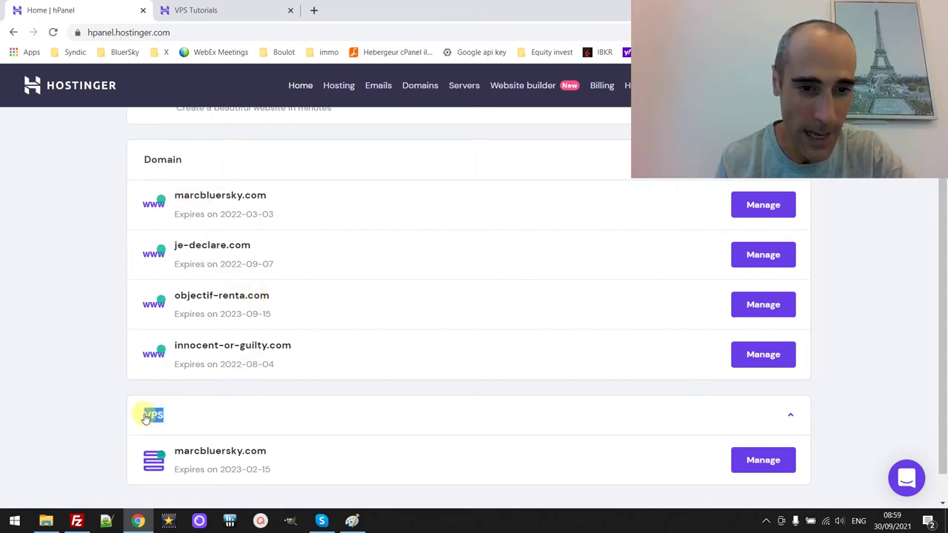
left_click(156, 417)
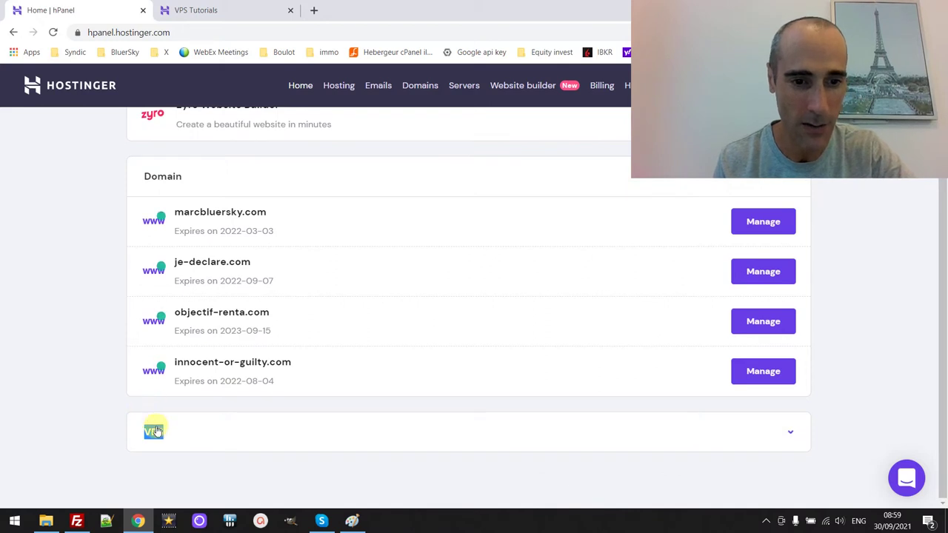
left_click(155, 428)
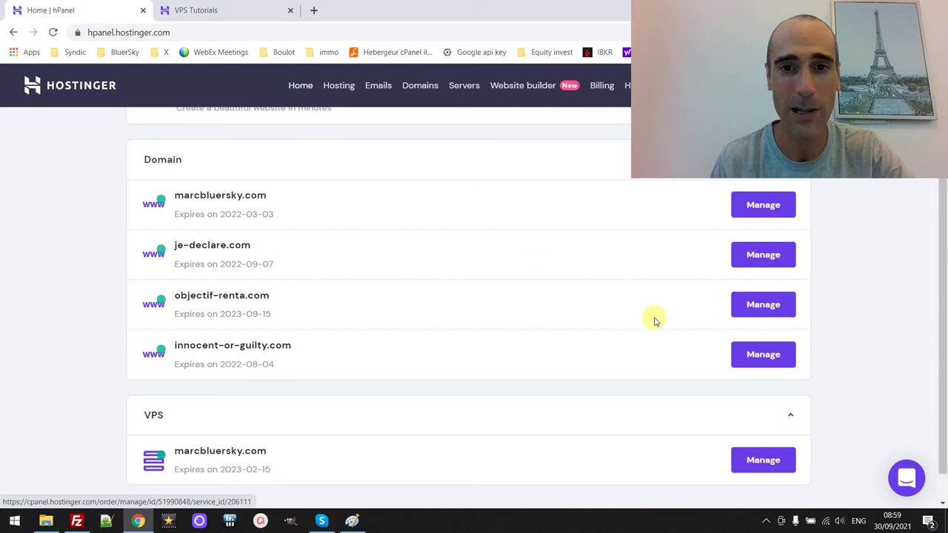
left_click(759, 457)
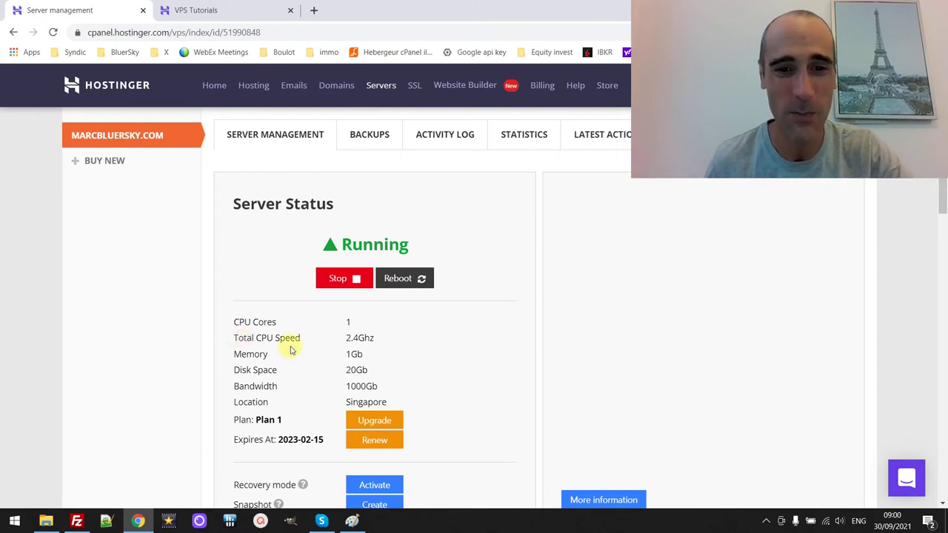
left_click_drag(377, 342, 358, 339)
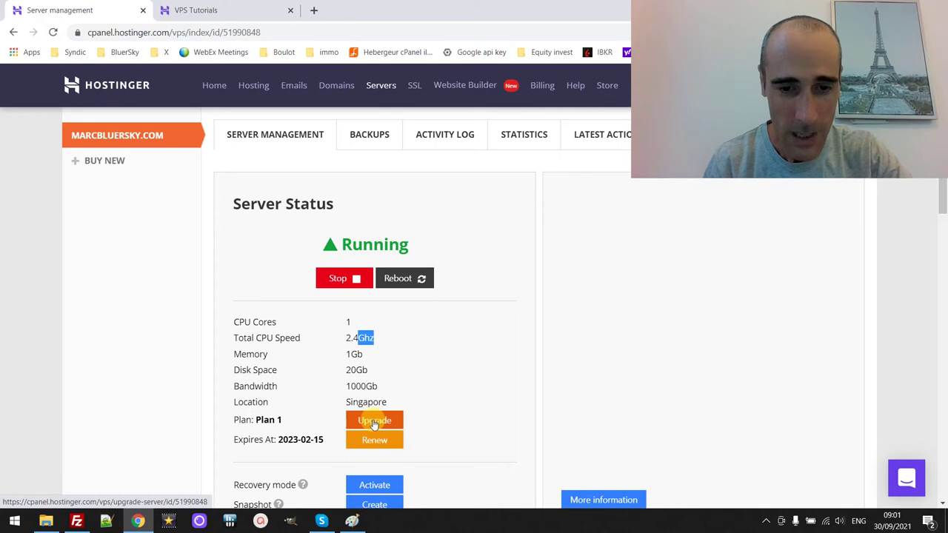
Bring up the Upgrade Server page and compare Plans 1–8, with current Plan 1 at $3.95
left_click(375, 422)
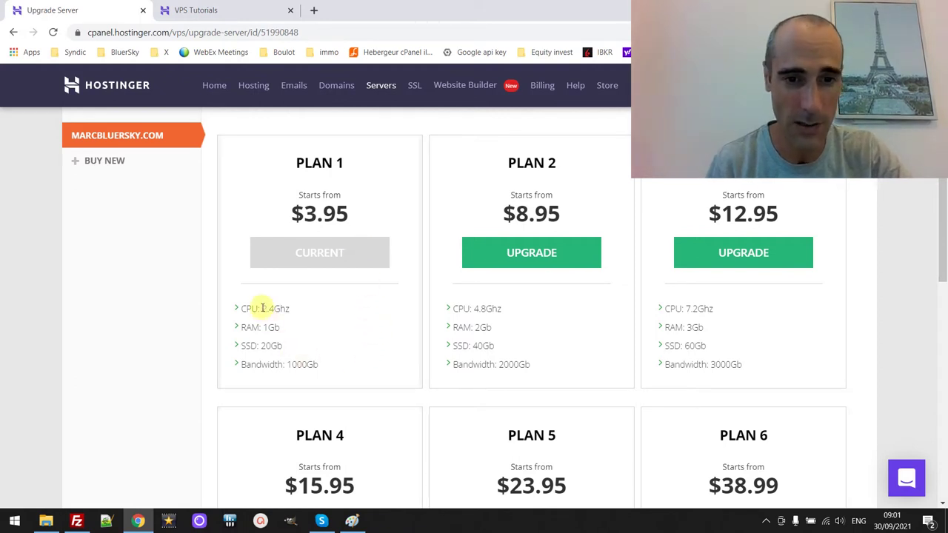
left_click_drag(244, 309, 323, 365)
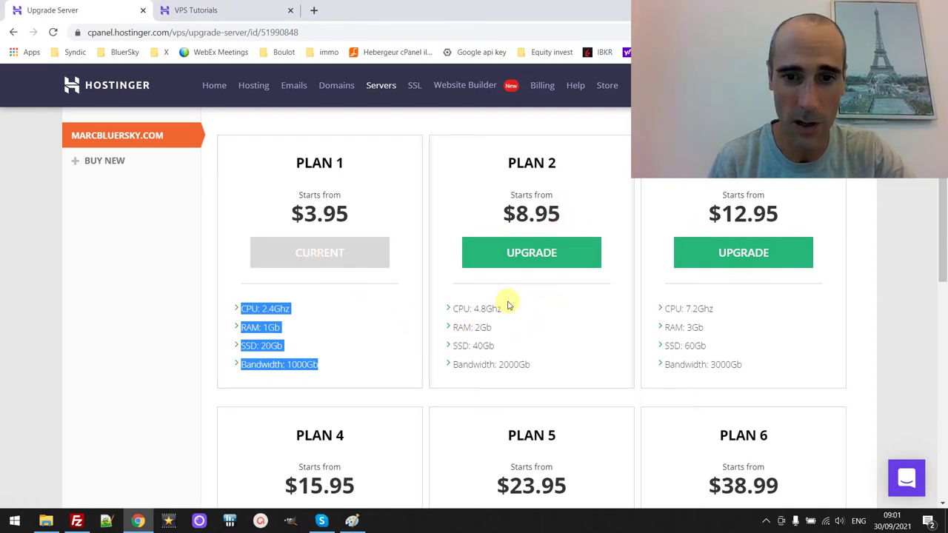
left_click(517, 333)
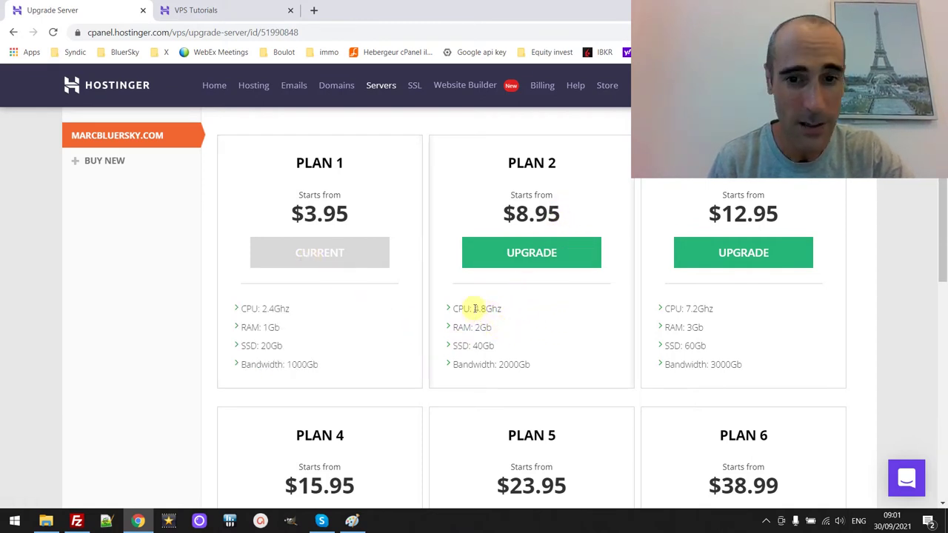
left_click_drag(475, 308, 498, 351)
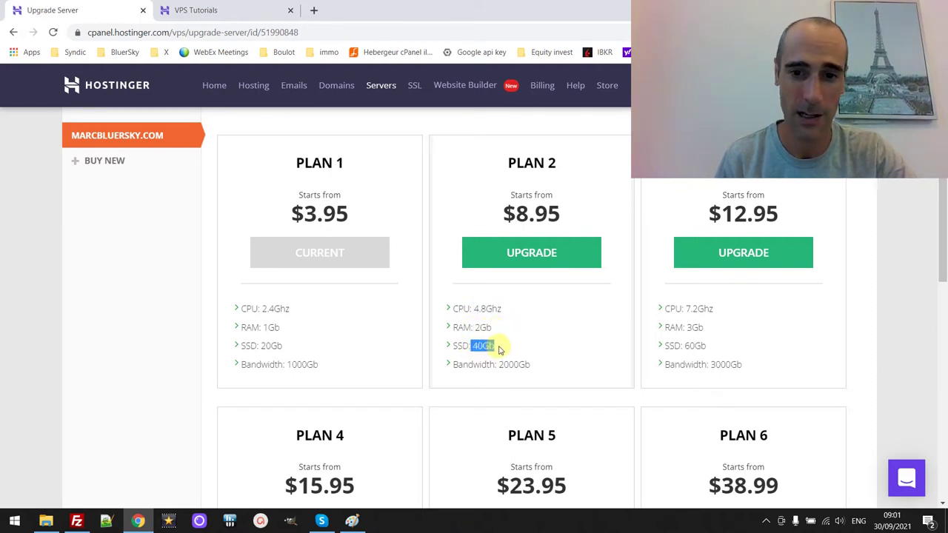
left_click(501, 349)
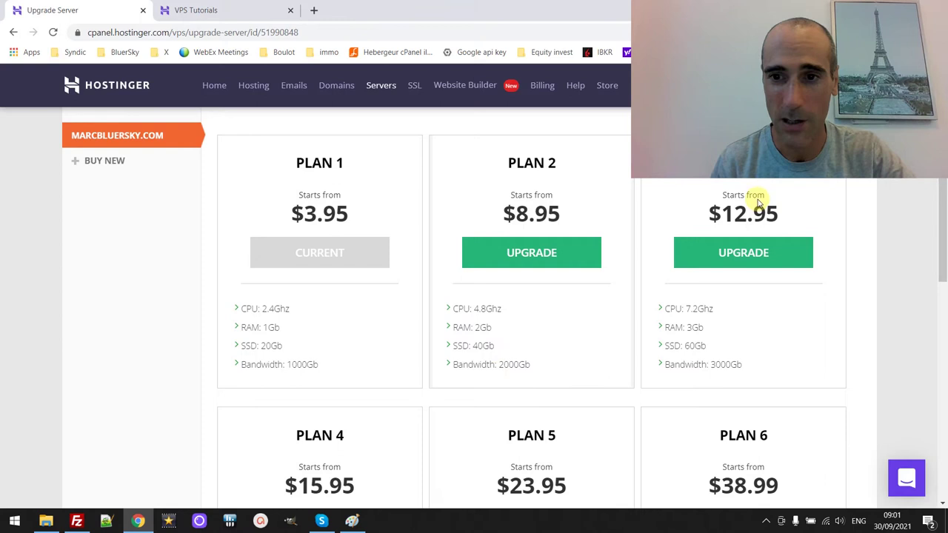
scroll(732, 361, "down", 3)
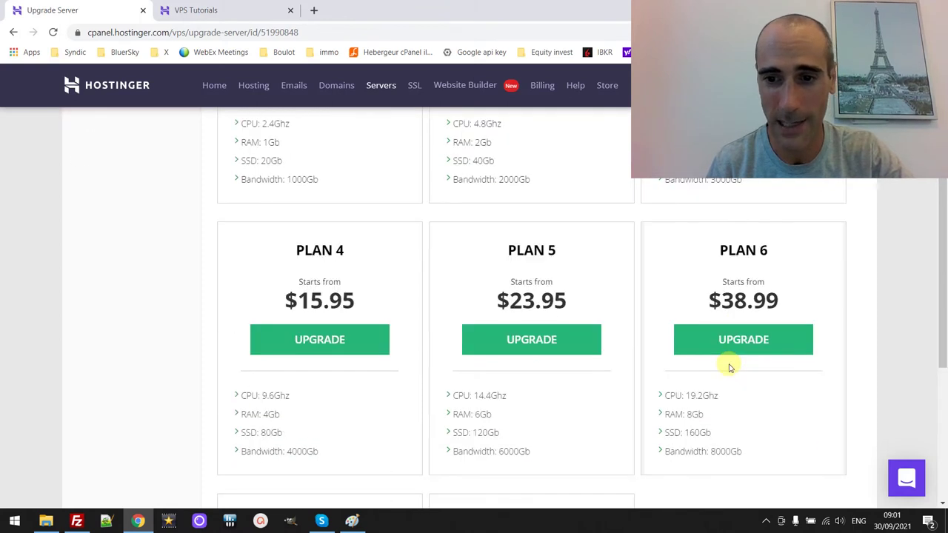
scroll(730, 368, "down", 2)
scroll(686, 372, "down", 1)
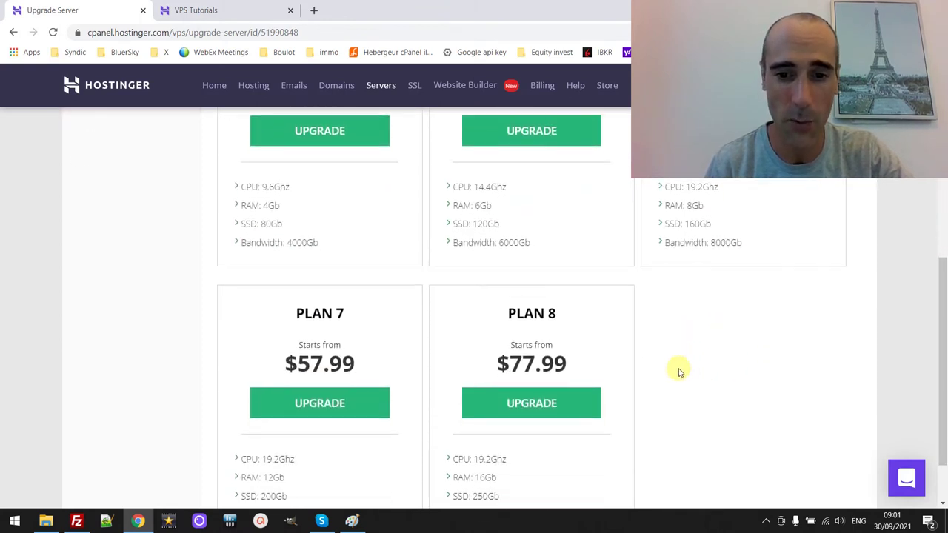
scroll(680, 372, "down", 1)
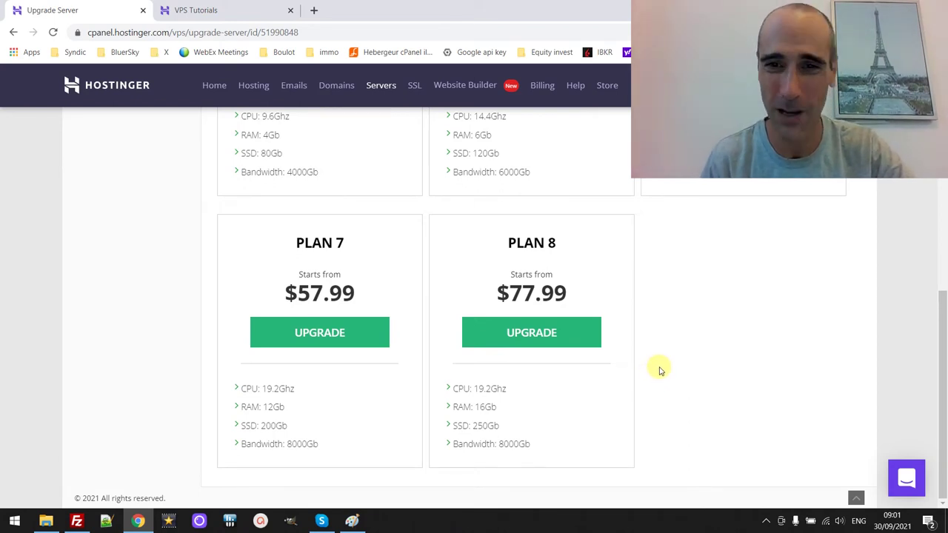
scroll(661, 370, "up", 6)
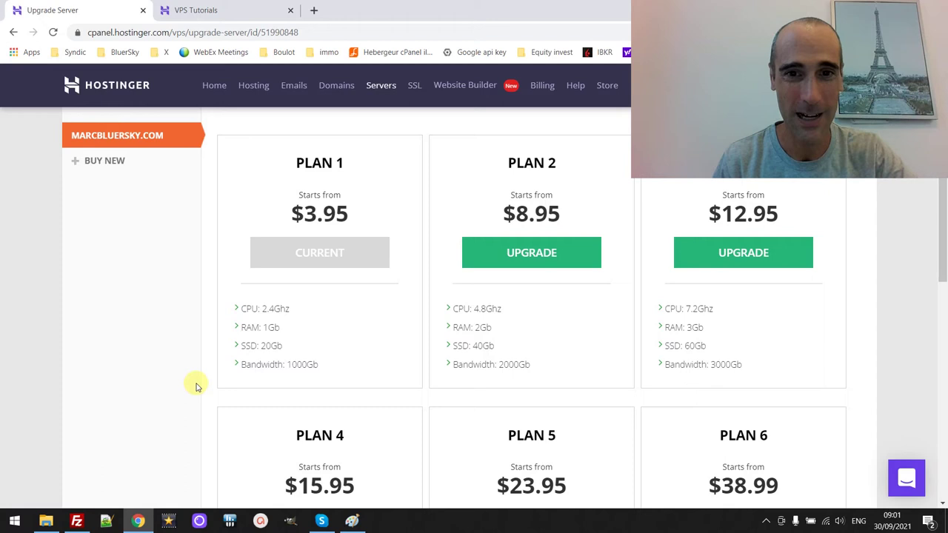
Return to the server page and show Other settings: Ubuntu 20.04 64bit OS, disk quota off
left_click(13, 34)
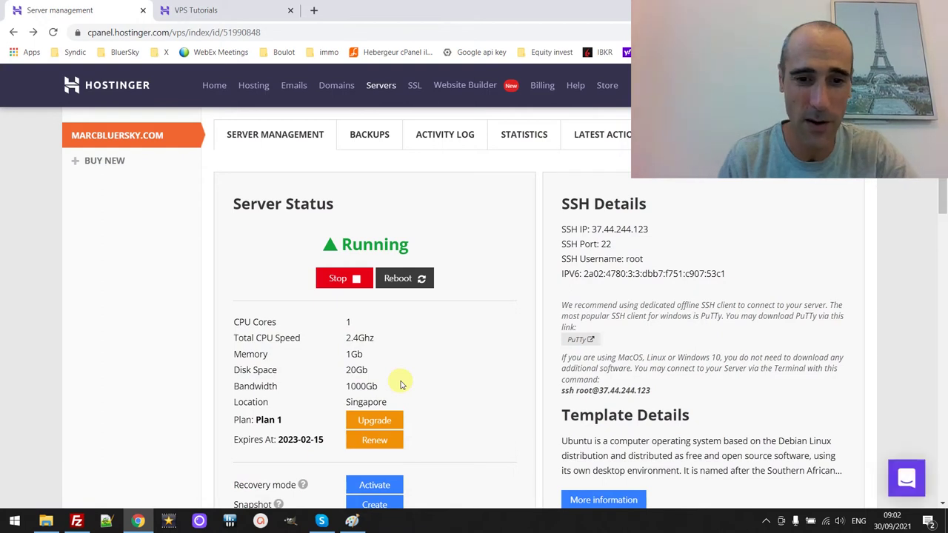
scroll(401, 384, "down", 1)
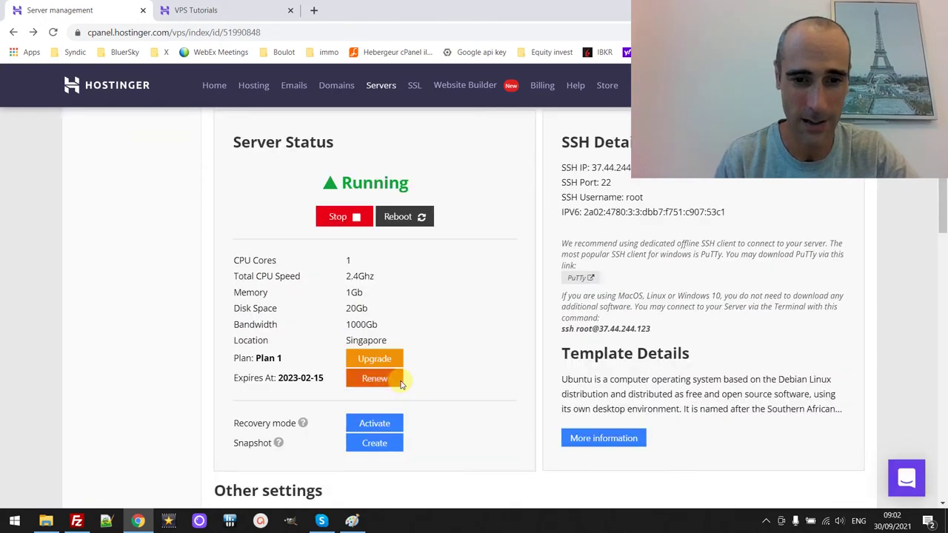
scroll(446, 372, "down", 2)
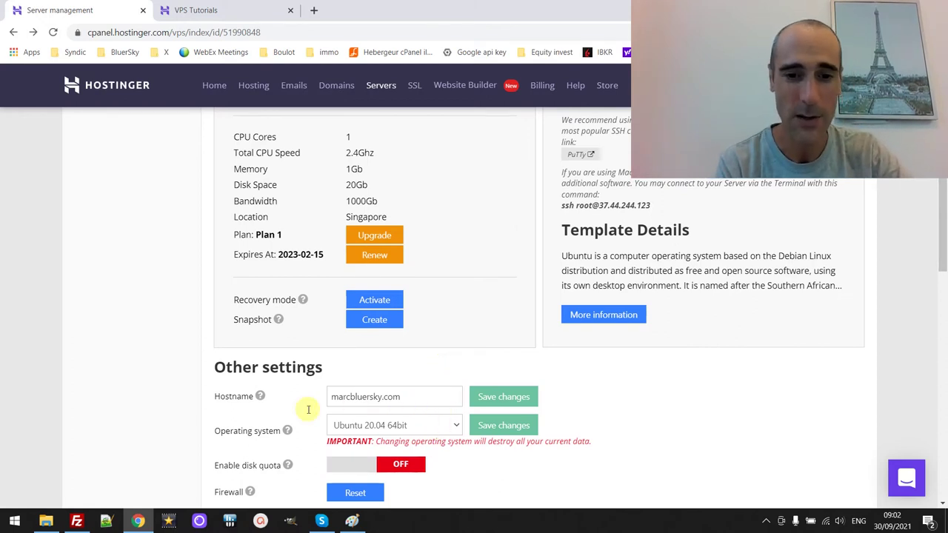
scroll(222, 407, "down", 1)
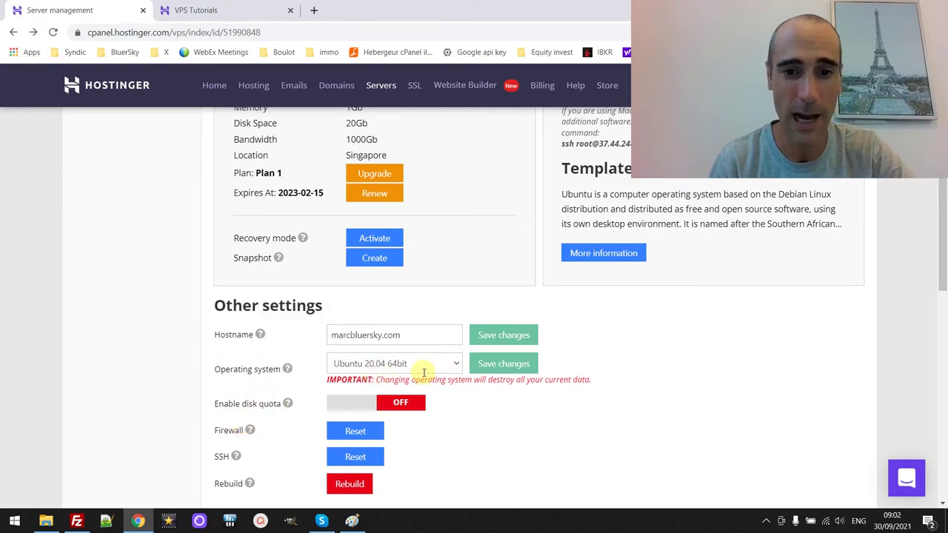
left_click(453, 364)
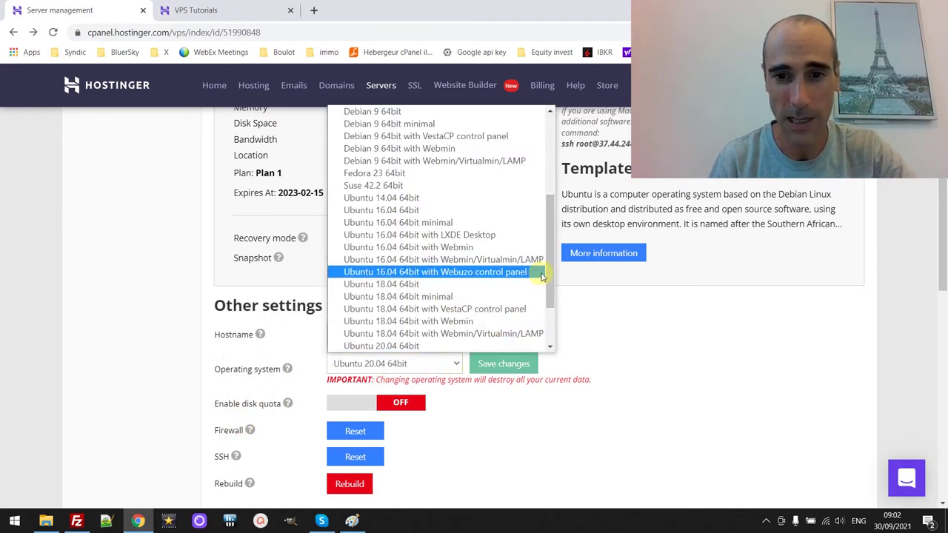
left_click_drag(553, 271, 593, 170)
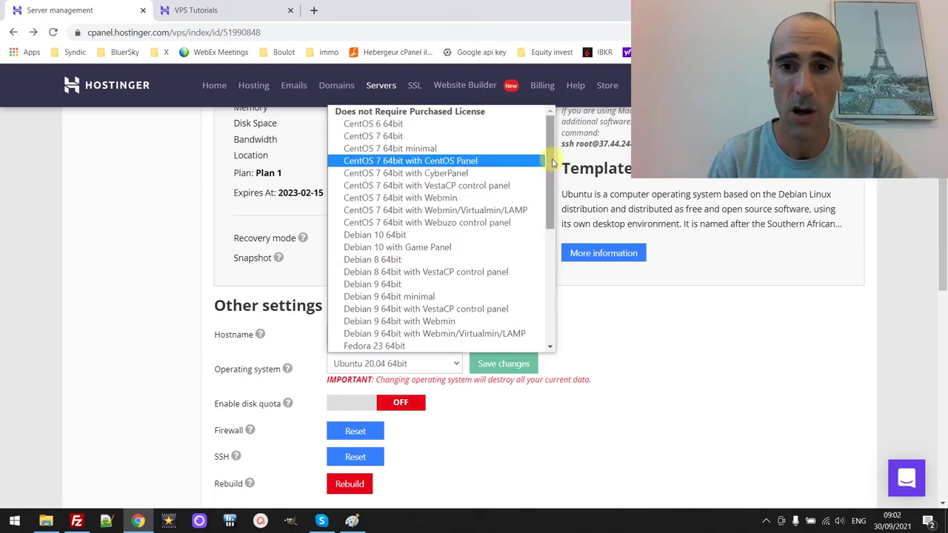
left_click_drag(555, 158, 387, 159)
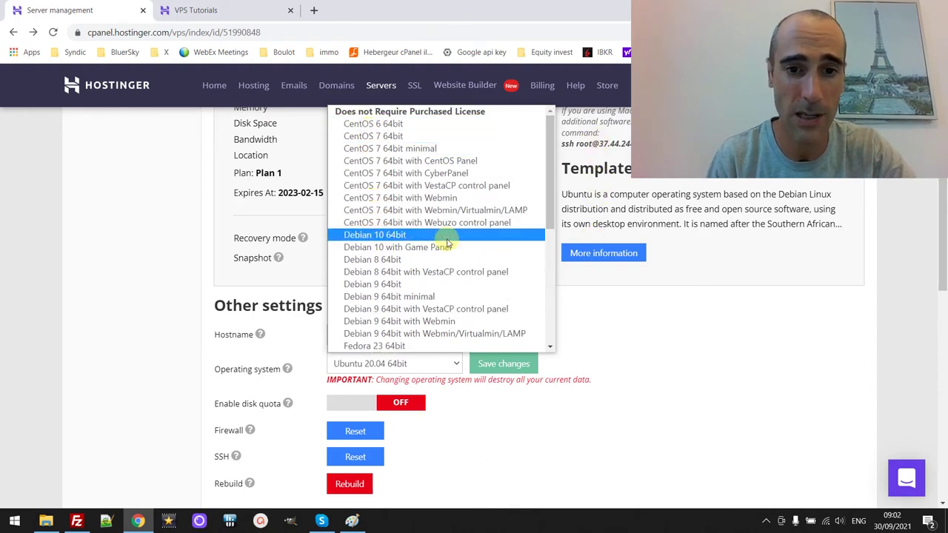
left_click_drag(554, 204, 558, 251)
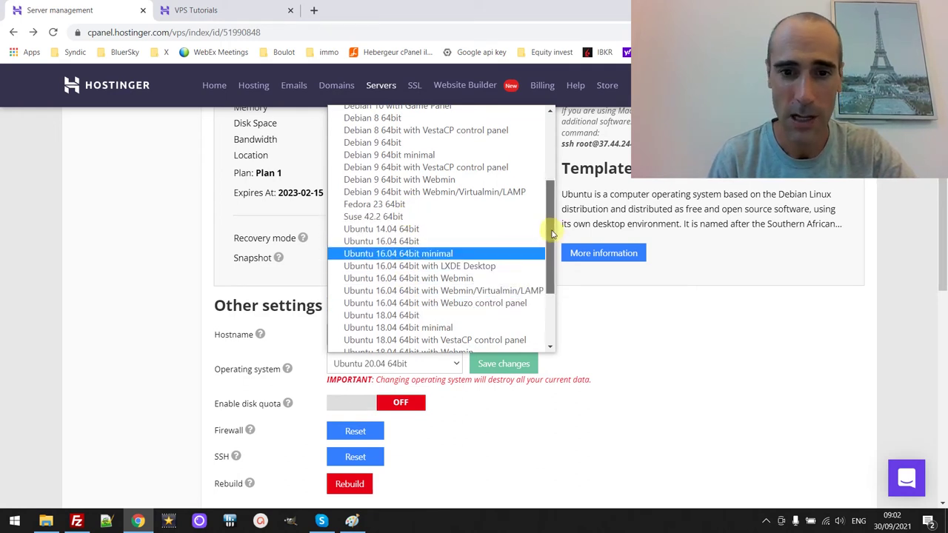
scroll(546, 283, "down", 3)
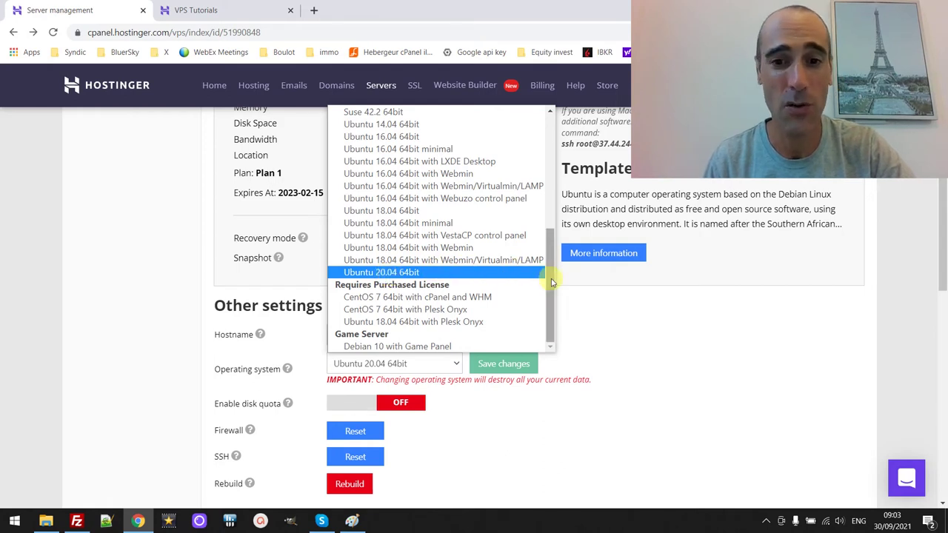
left_click_drag(550, 273, 588, 269)
scroll(587, 269, "down", 1)
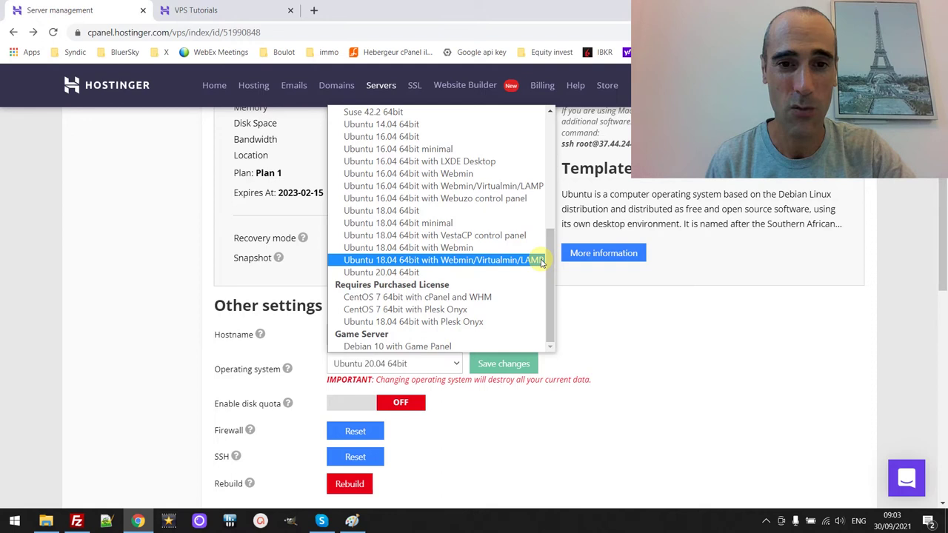
left_click(126, 342)
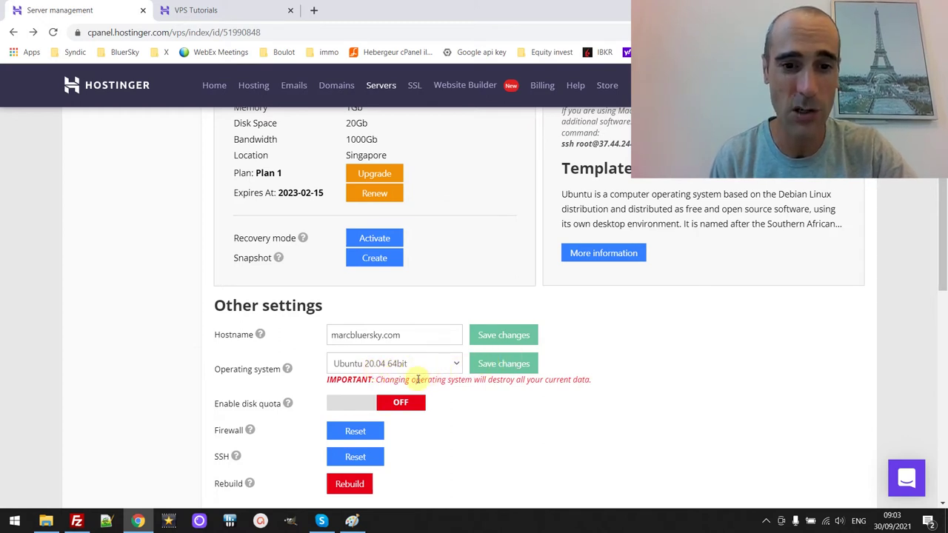
left_click_drag(417, 379, 439, 379)
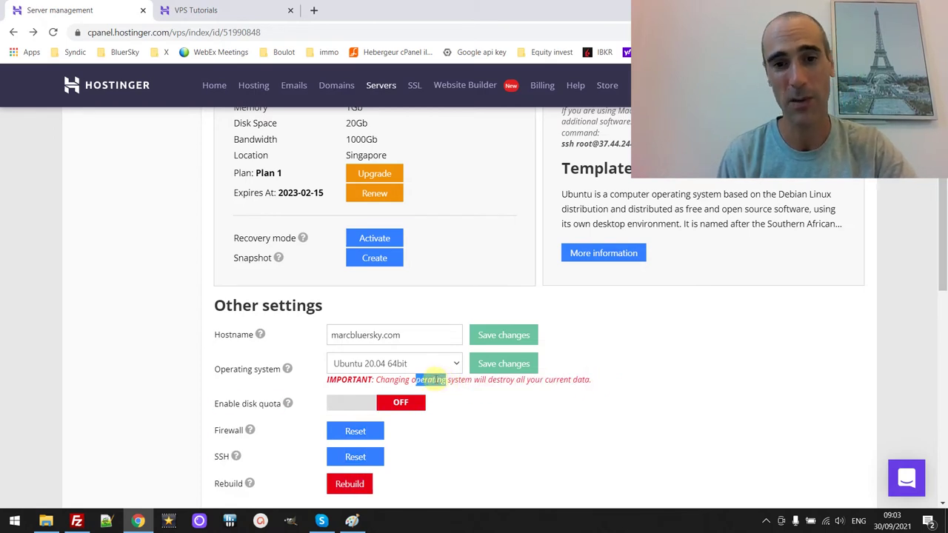
left_click(434, 379)
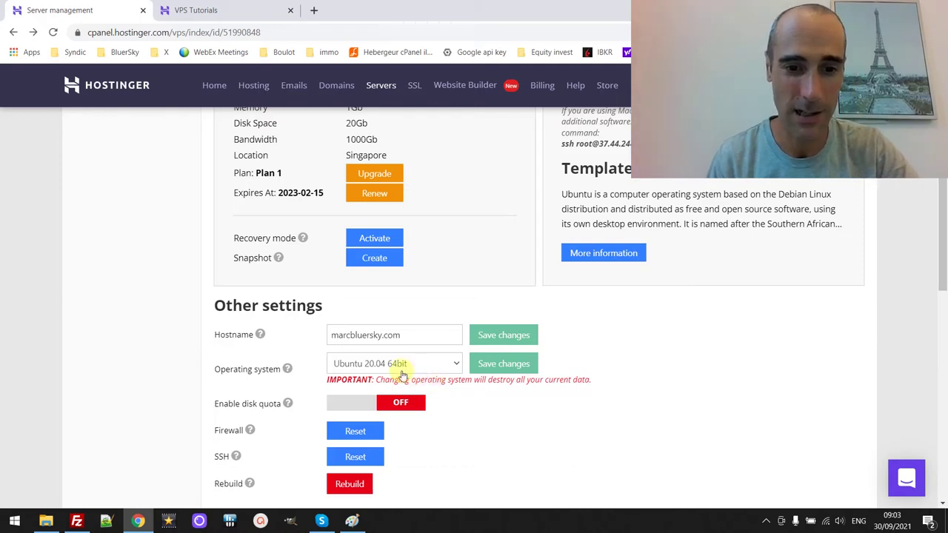
scroll(344, 377, "up", 1)
scroll(344, 378, "up", 3)
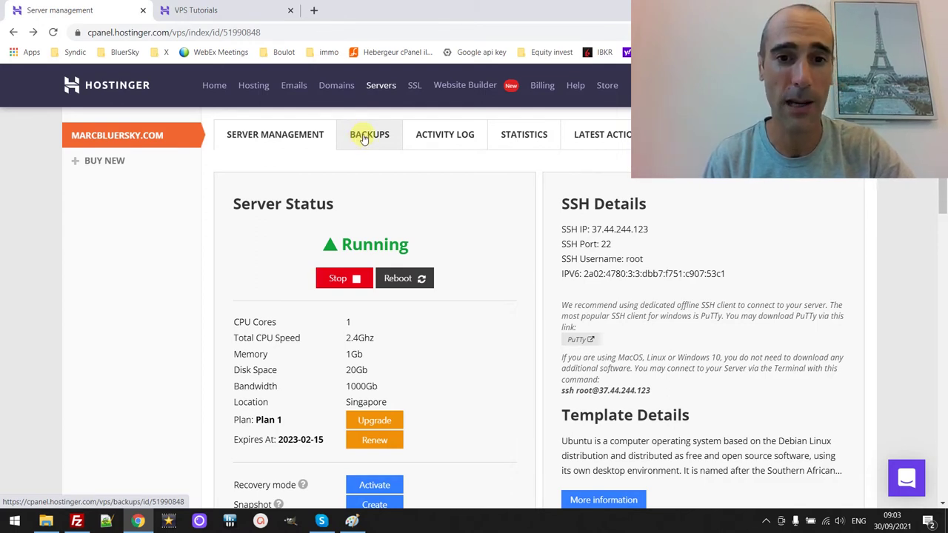
Show the Backups tab: daily backups off at $1.65/month, one backup dated 2021-09-28
left_click(364, 140)
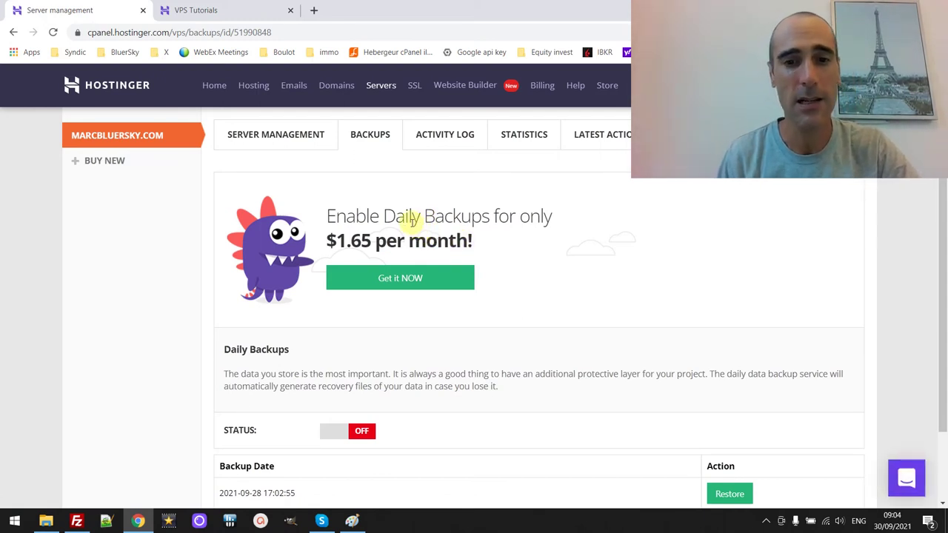
scroll(392, 217, "down", 2)
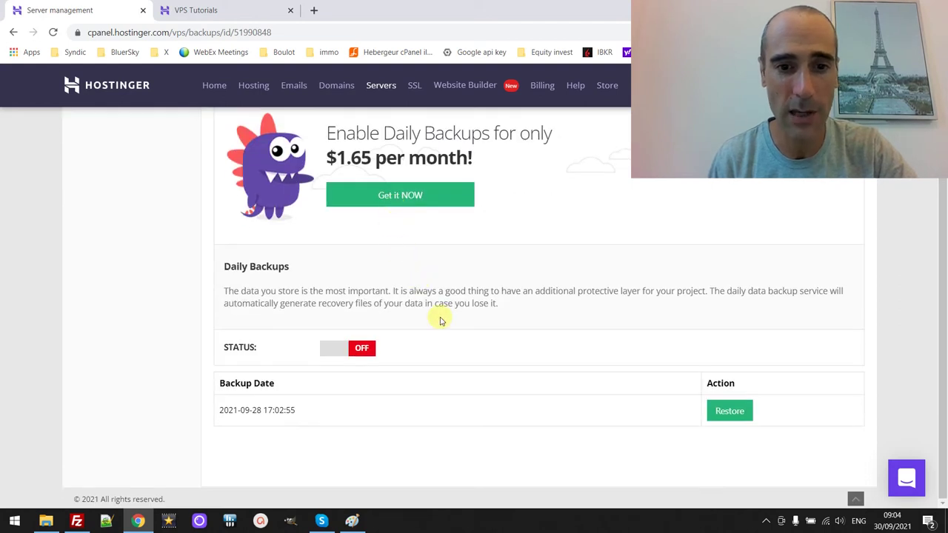
scroll(436, 315, "up", 2)
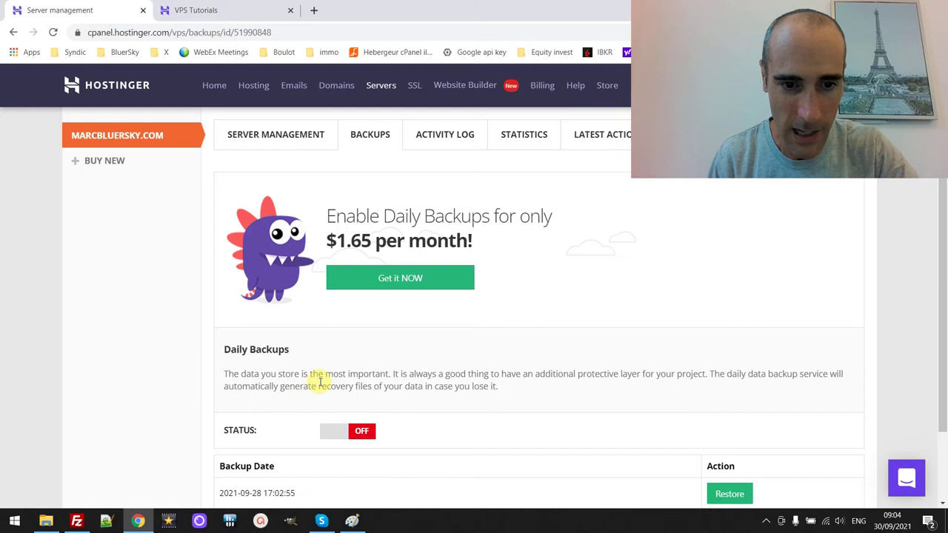
scroll(318, 385, "down", 1)
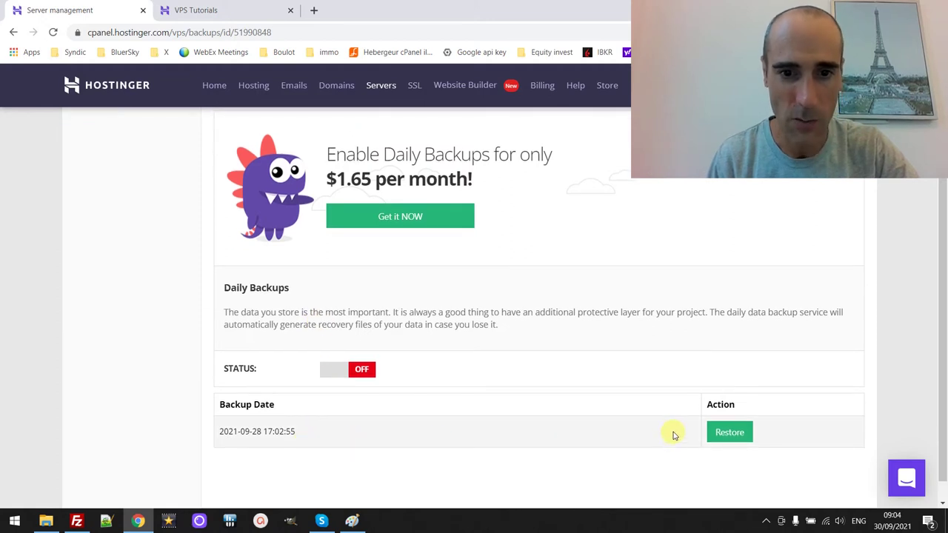
scroll(659, 428, "up", 1)
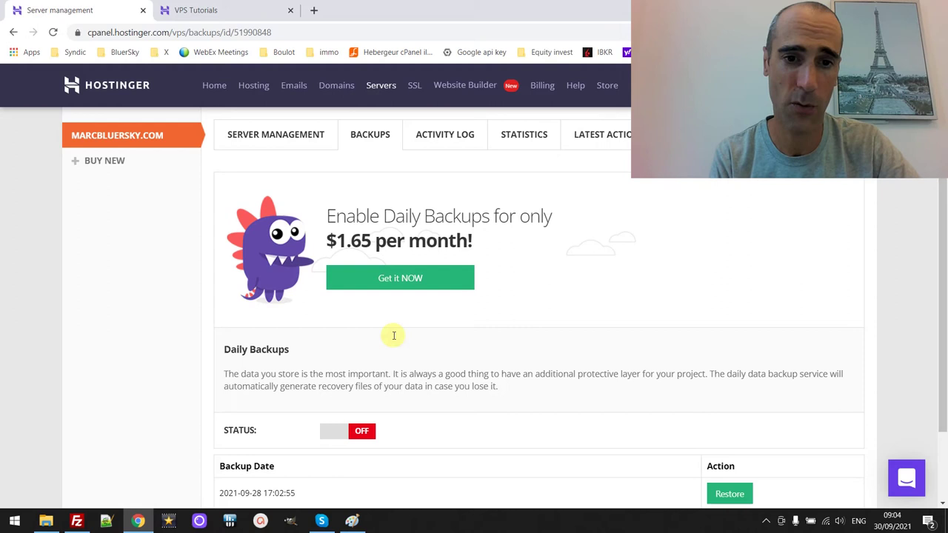
left_click_drag(327, 215, 480, 241)
left_click(478, 242)
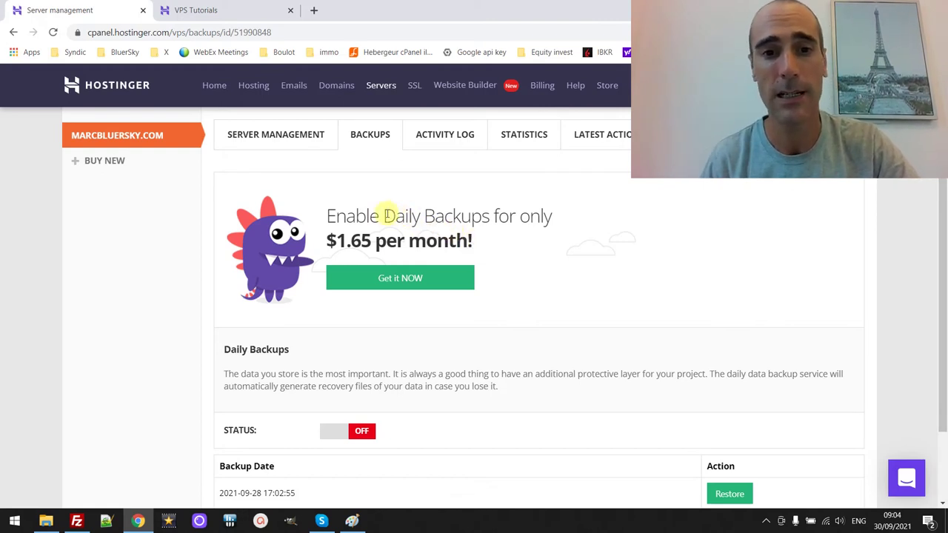
left_click_drag(335, 215, 438, 186)
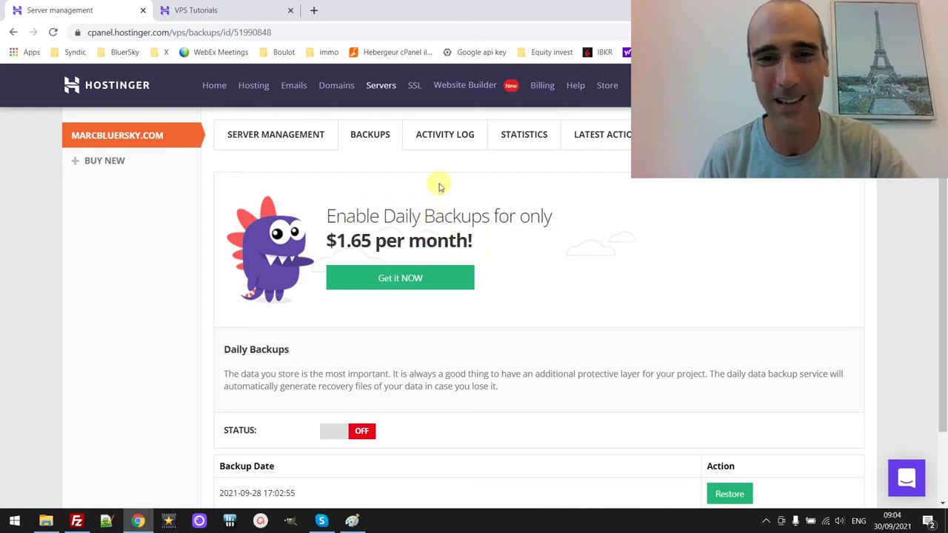
Show the Statistics tab over 1 Week, charting CPU load and about 5 GB disk usage
left_click(521, 146)
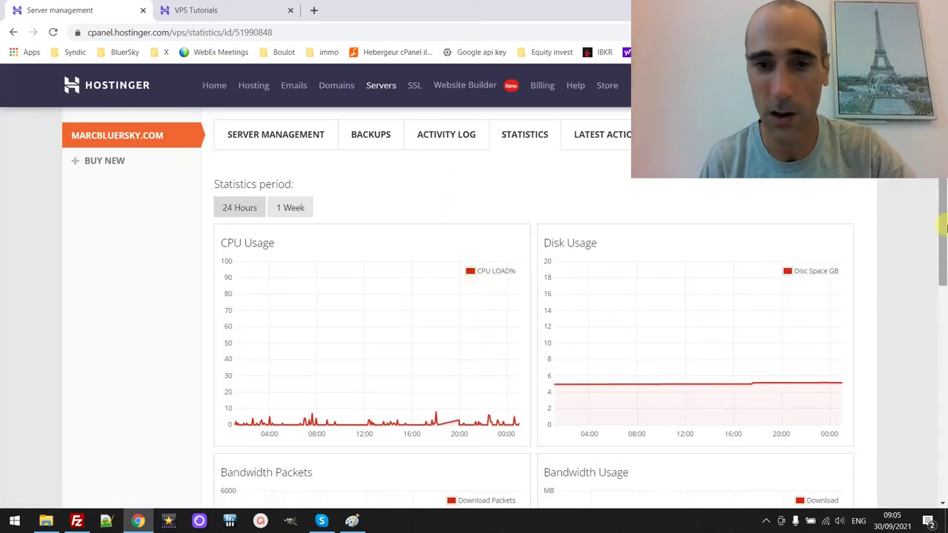
scroll(946, 271, "down", 1)
scroll(919, 252, "up", 1)
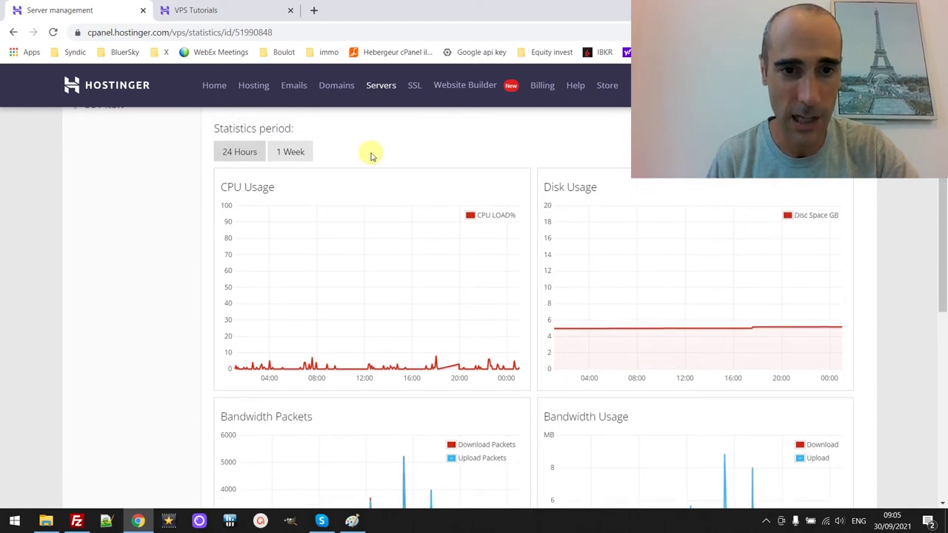
left_click(291, 153)
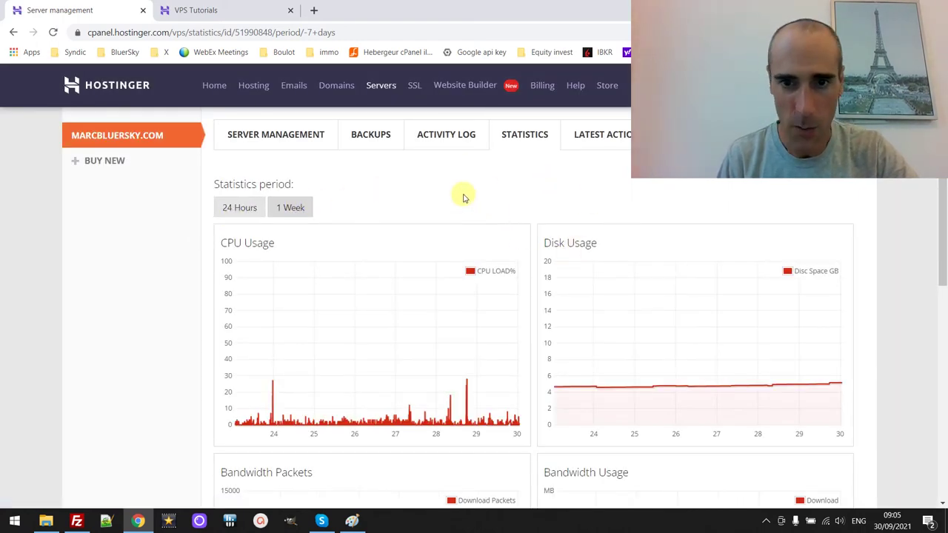
scroll(461, 198, "down", 1)
scroll(454, 197, "up", 1)
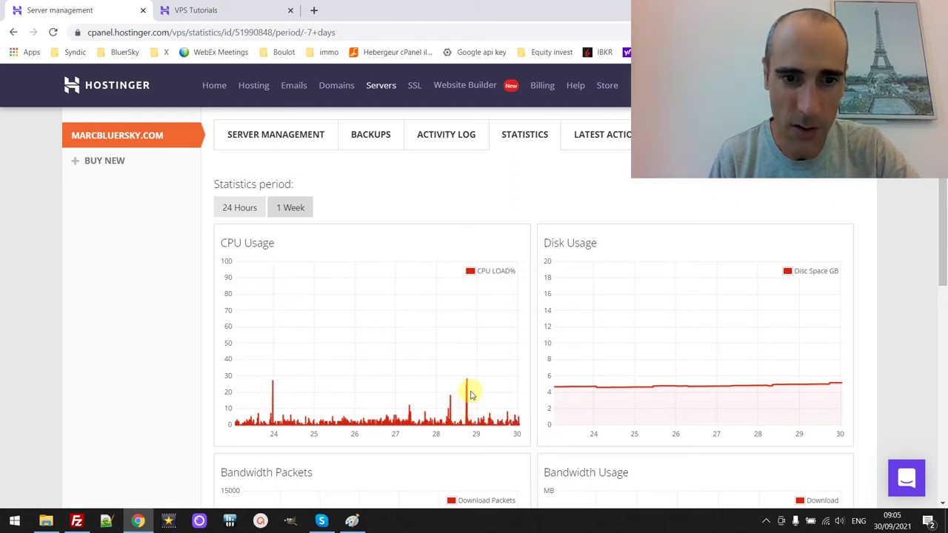
mouse_move(465, 381)
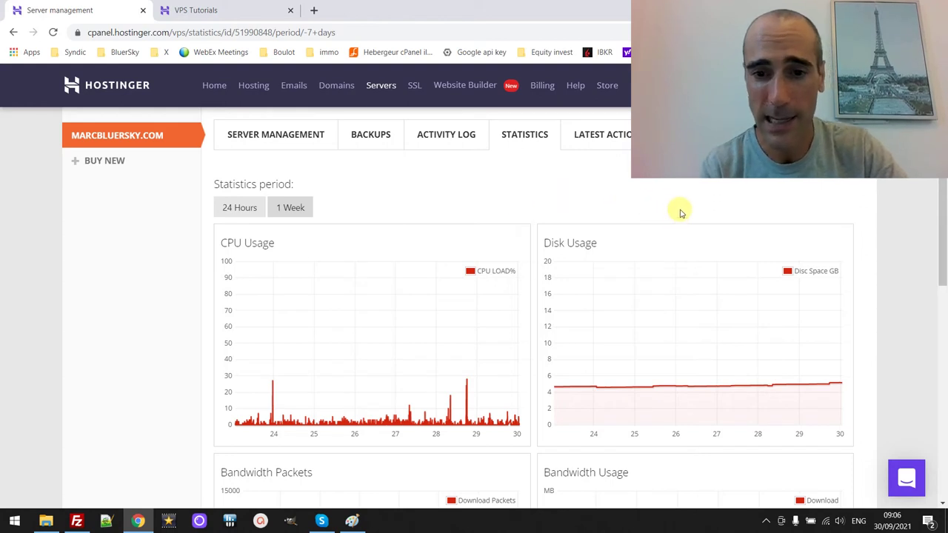
scroll(679, 211, "down", 1)
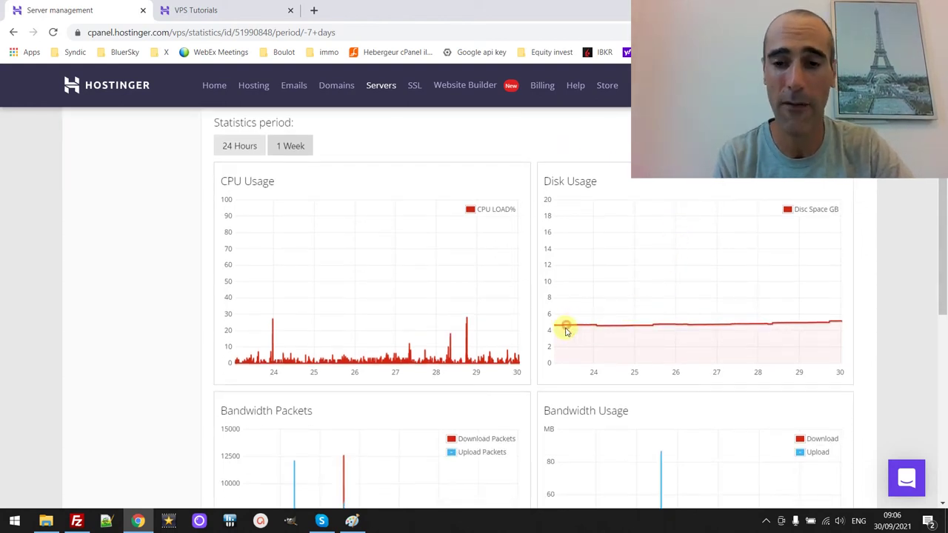
mouse_move(559, 329)
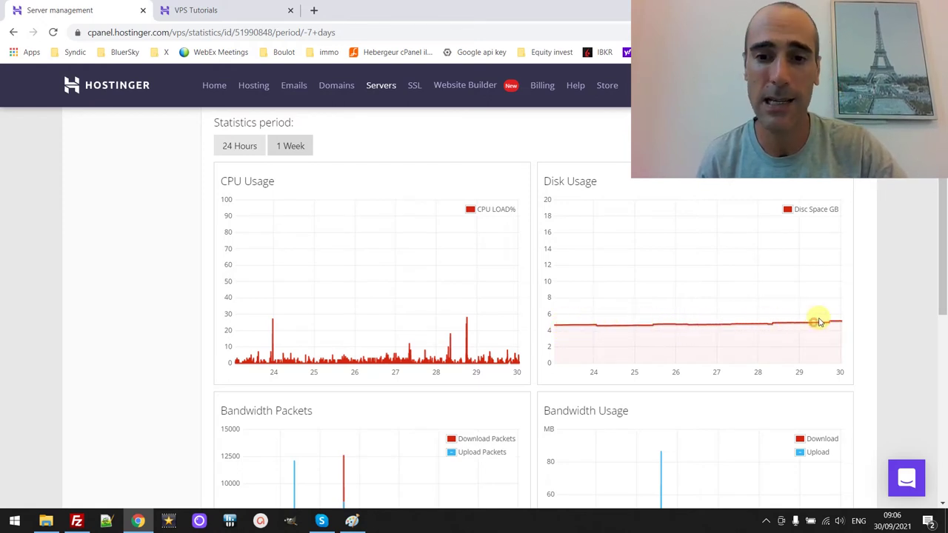
mouse_move(833, 320)
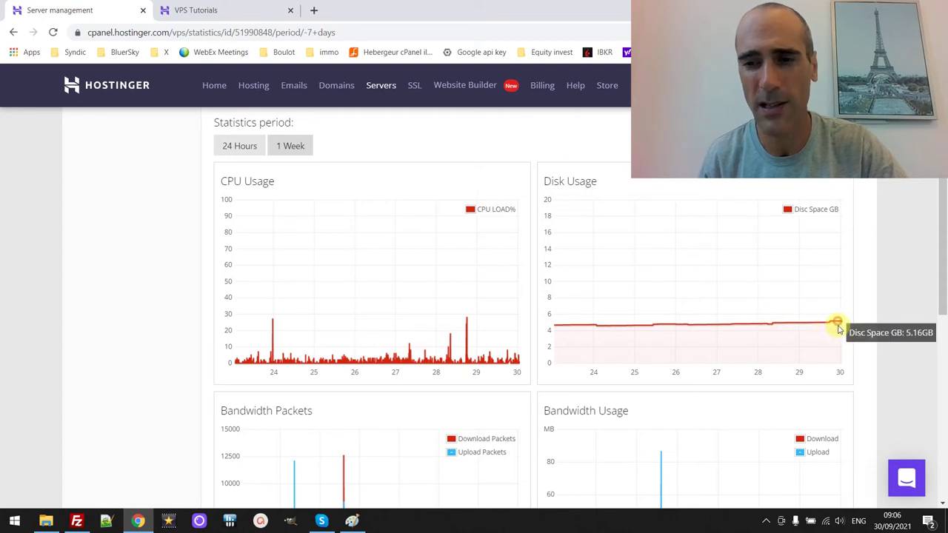
mouse_move(695, 328)
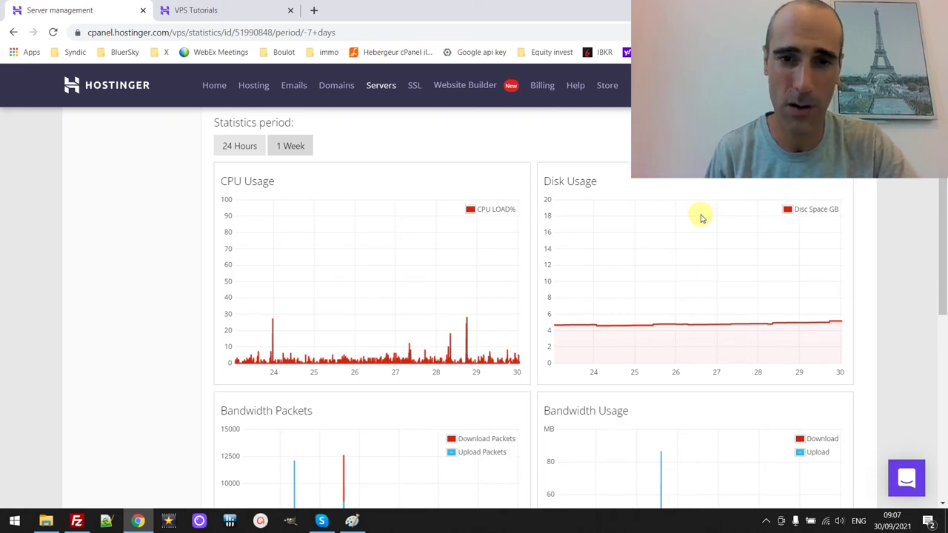
scroll(97, 343, "down", 2)
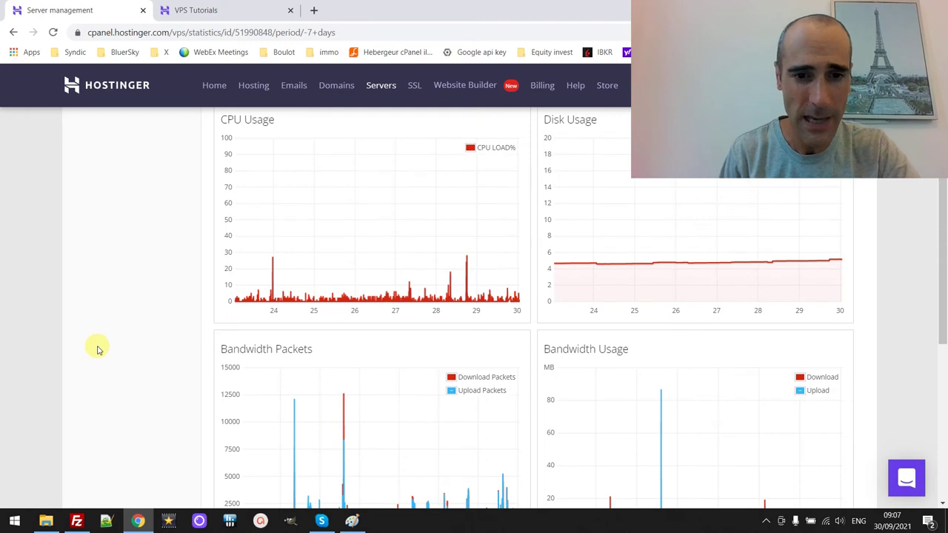
scroll(97, 349, "down", 4)
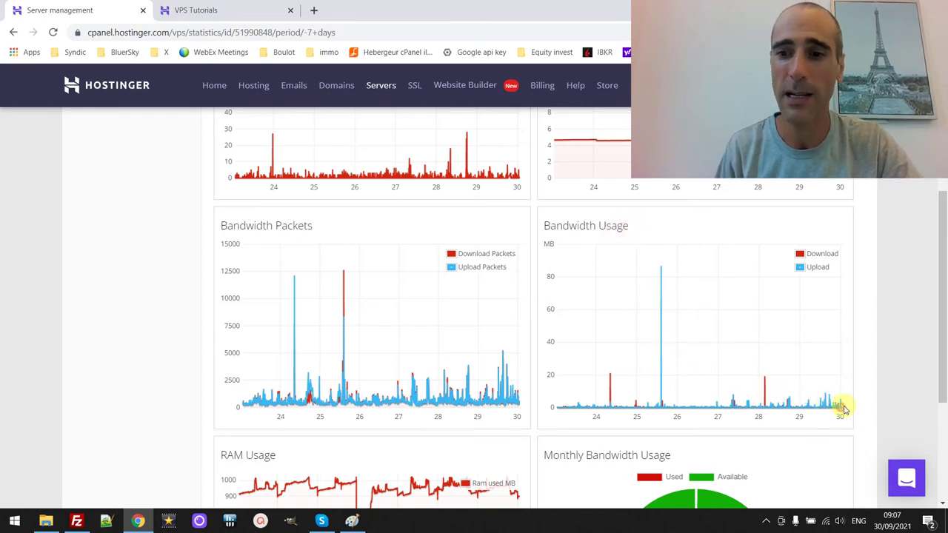
mouse_move(839, 408)
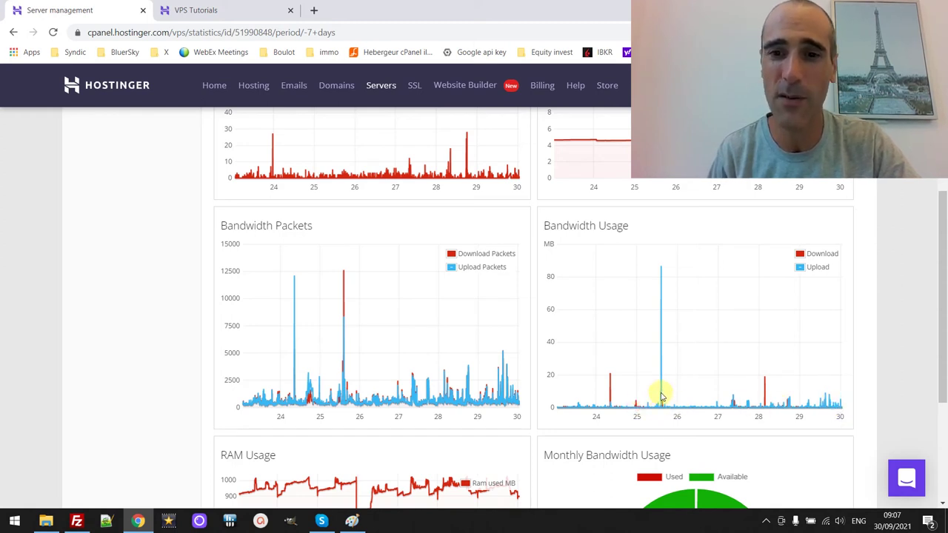
mouse_move(657, 404)
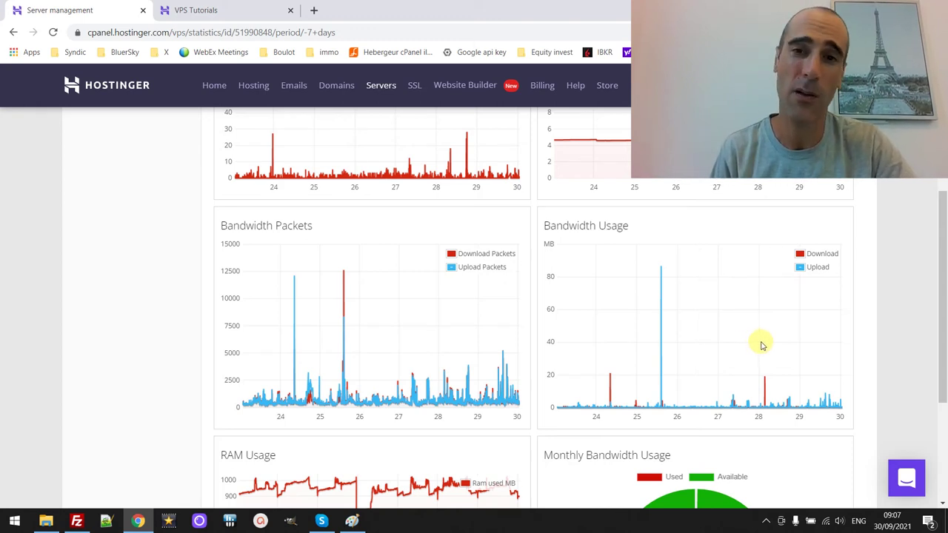
scroll(763, 345, "down", 2)
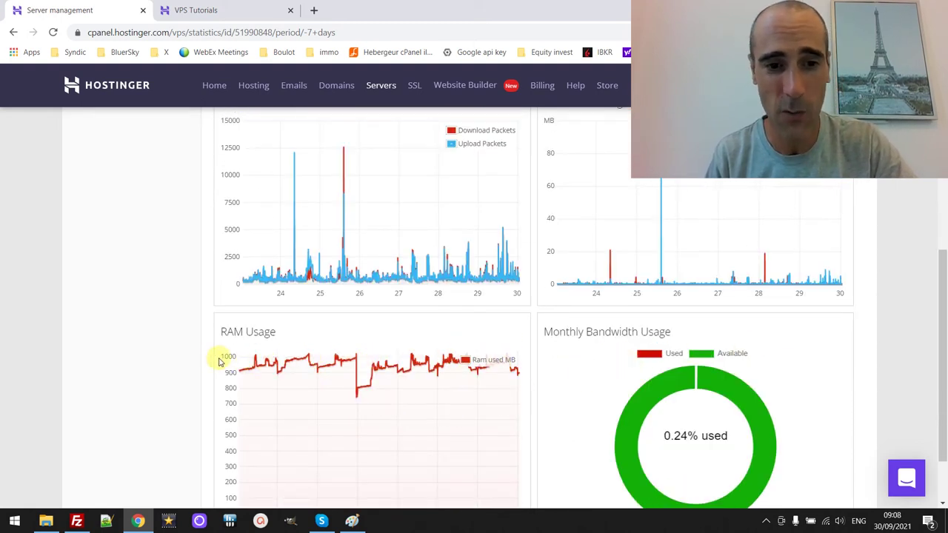
mouse_move(442, 358)
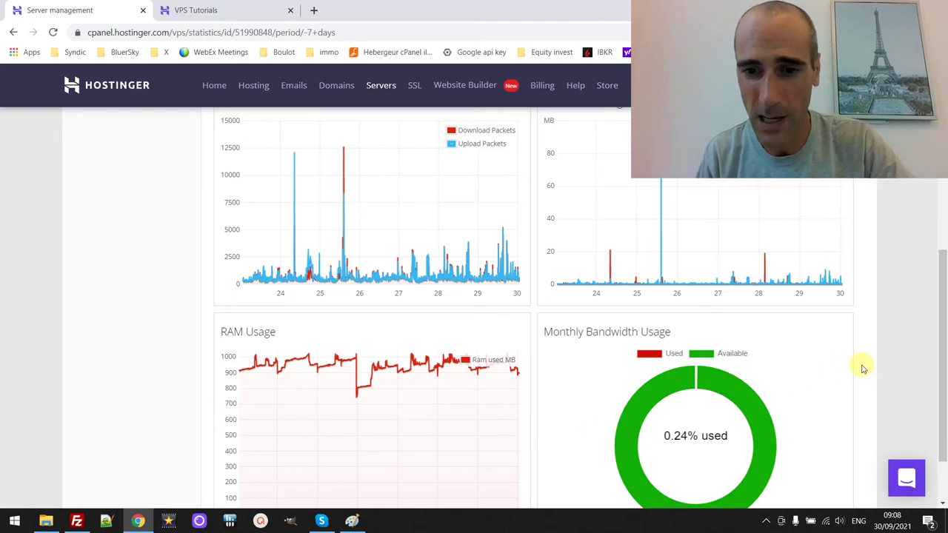
scroll(861, 366, "down", 1)
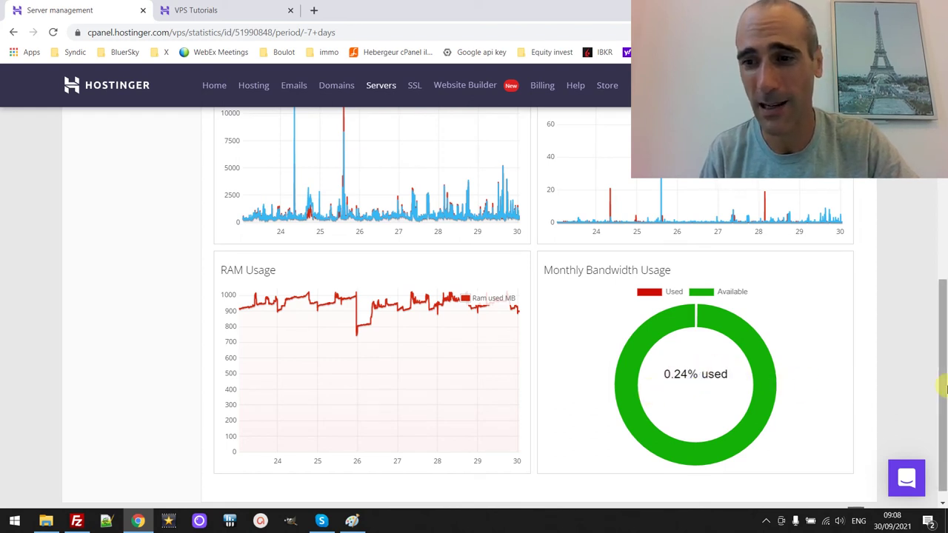
left_click_drag(945, 388, 932, 167)
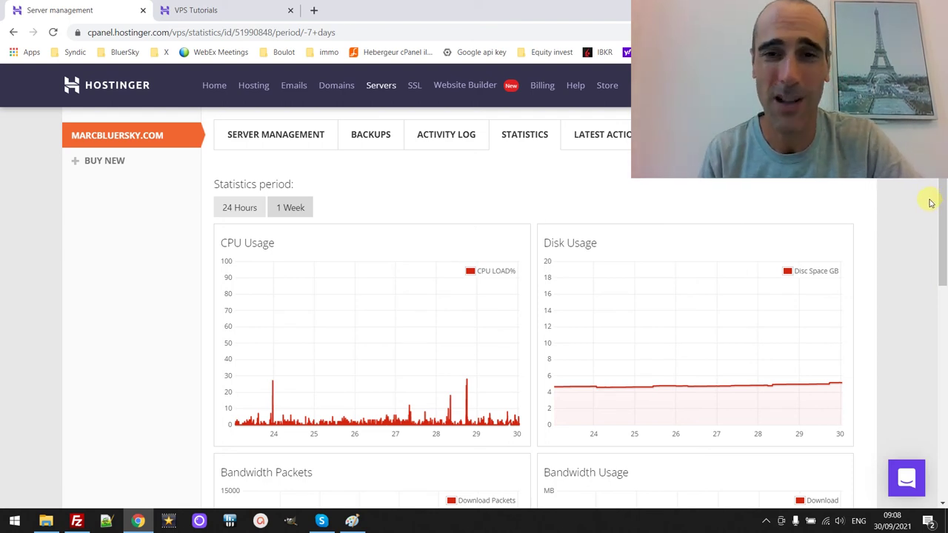
mouse_move(943, 222)
left_mouse_down()
mouse_move(945, 289)
mouse_move(944, 223)
left_mouse_up()
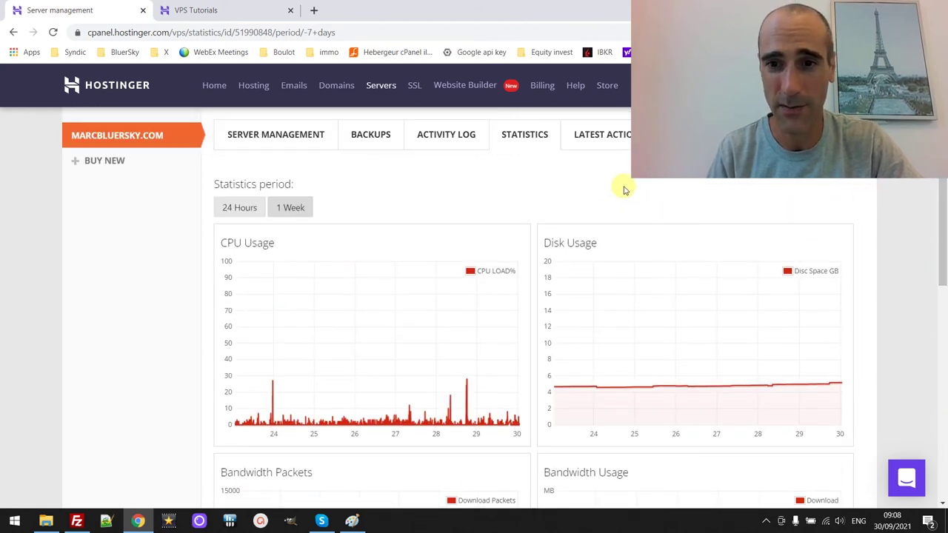
left_click_drag(944, 275, 945, 373)
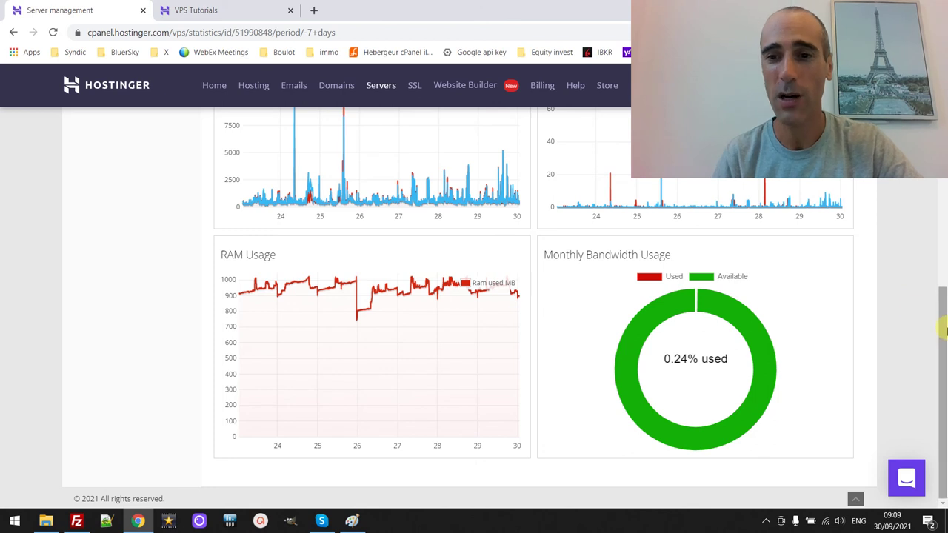
Scroll back to the top of the Statistics page
left_click_drag(944, 331, 944, 224)
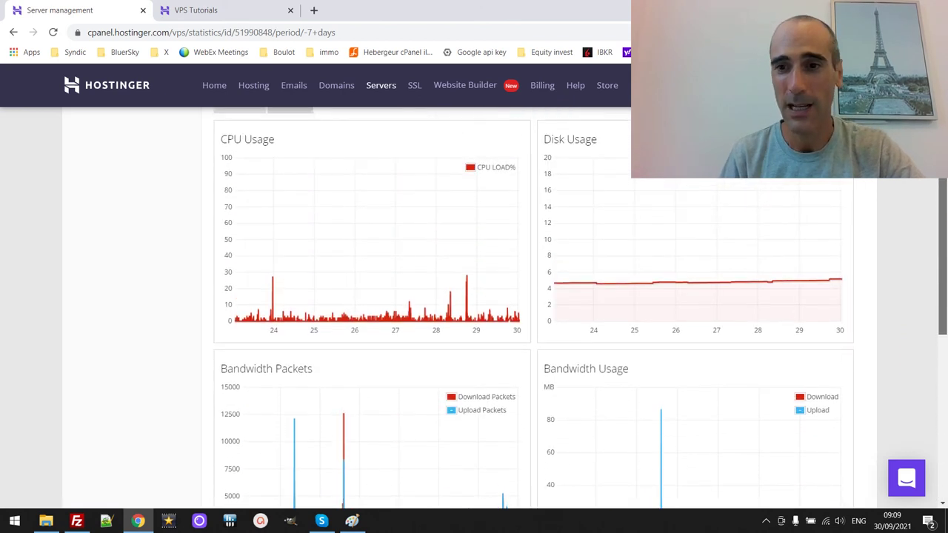
scroll(581, 308, "up", 1)
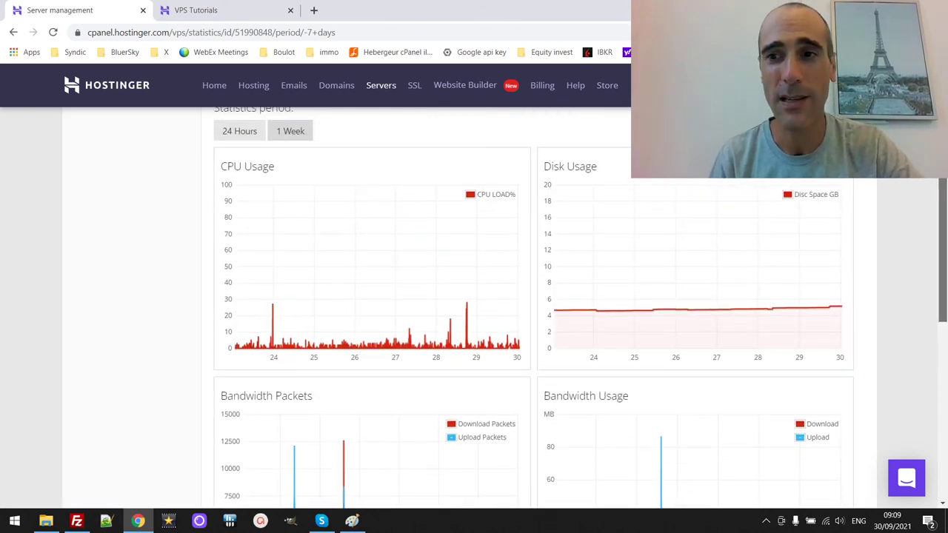
scroll(580, 309, "up", 1)
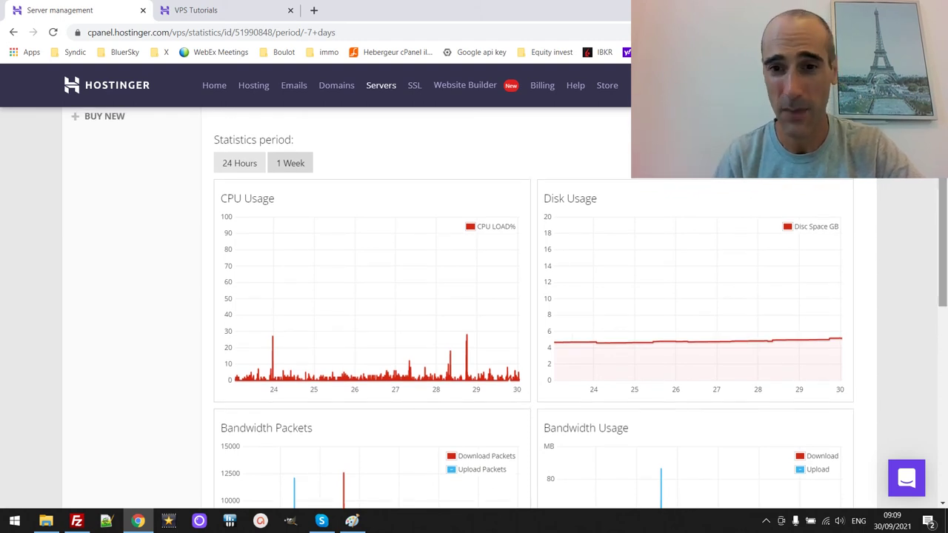
scroll(581, 308, "up", 1)
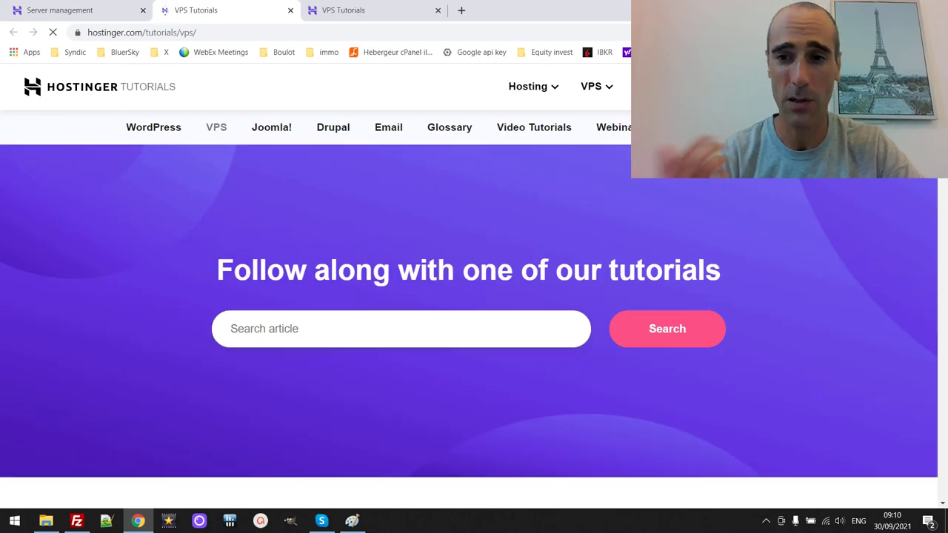
scroll(469, 297, "down", 3)
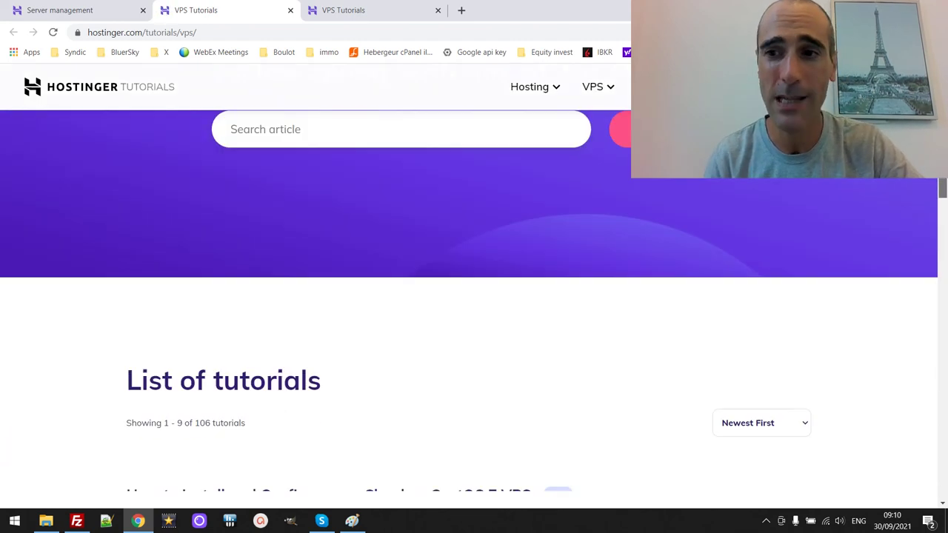
scroll(469, 296, "down", 3)
scroll(469, 297, "up", 2)
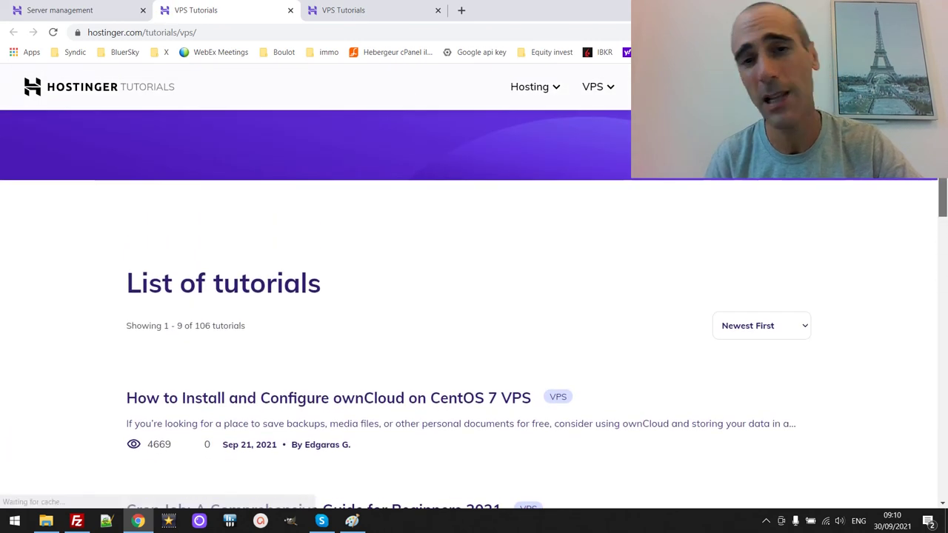
scroll(945, 196, "down", 2)
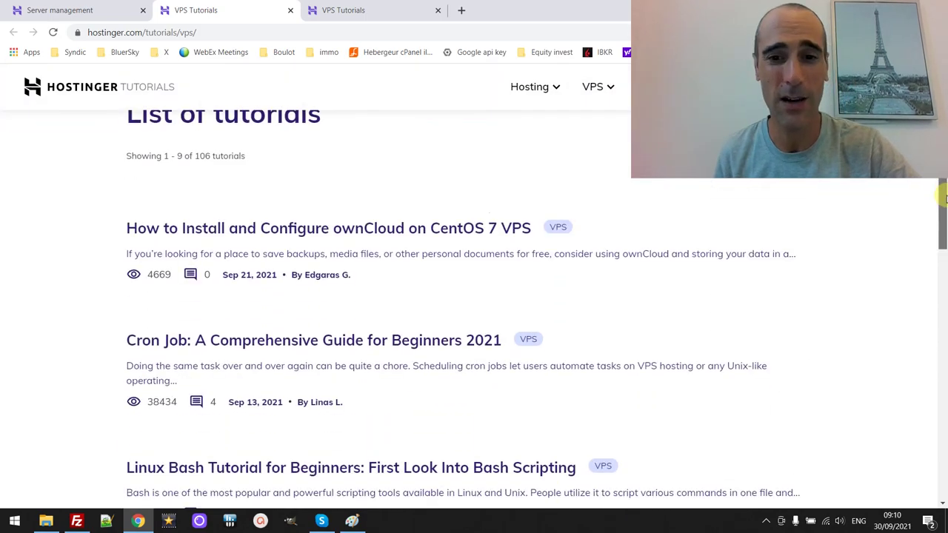
scroll(945, 197, "up", 4)
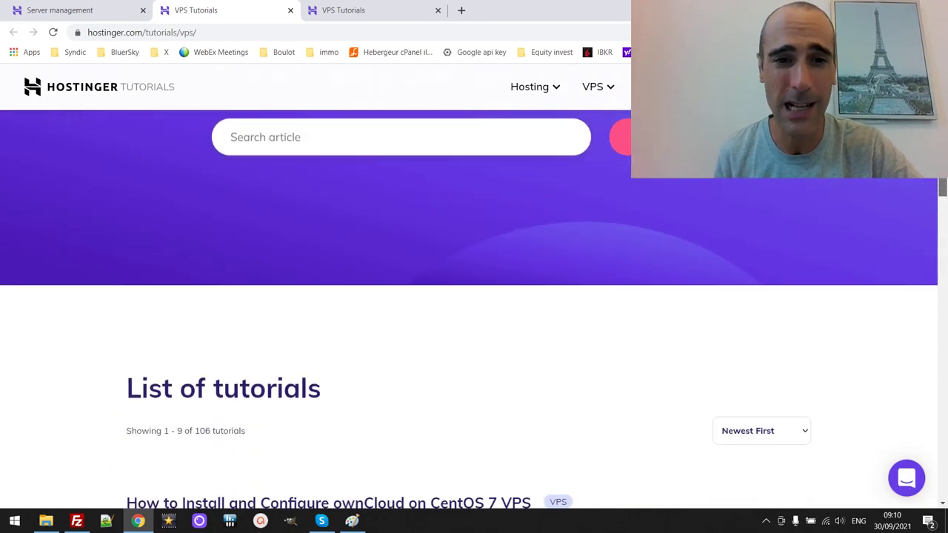
left_click_drag(941, 187, 944, 311)
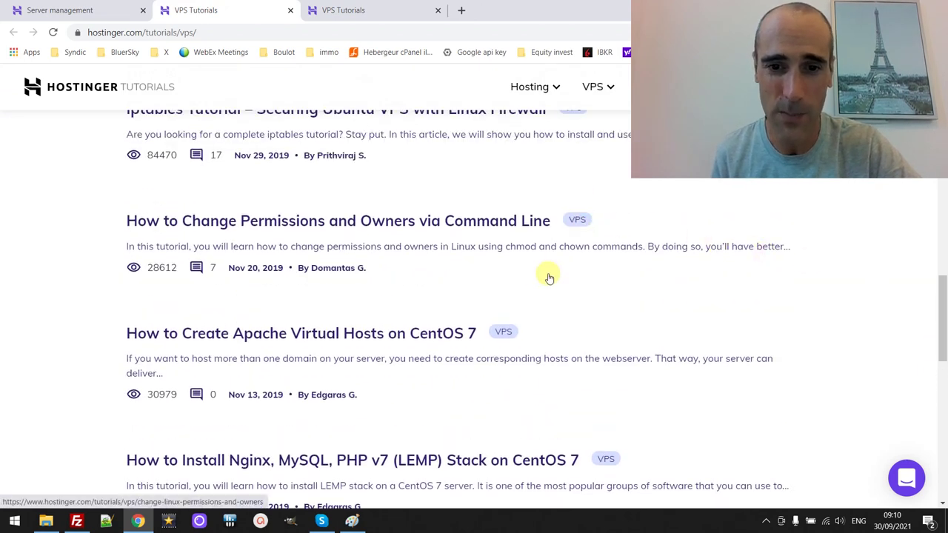
scroll(838, 286, "down", 6)
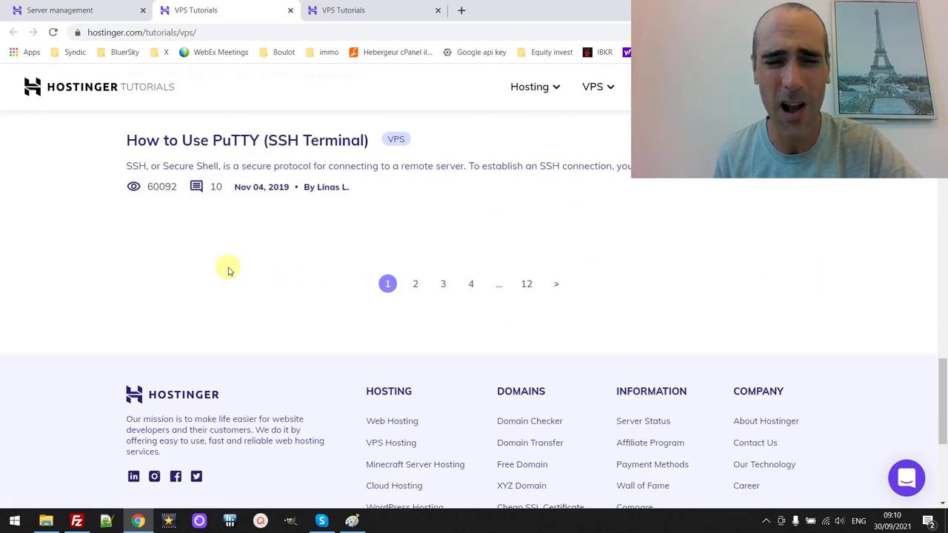
left_click_drag(941, 381, 942, 89)
scroll(474, 309, "down", 3)
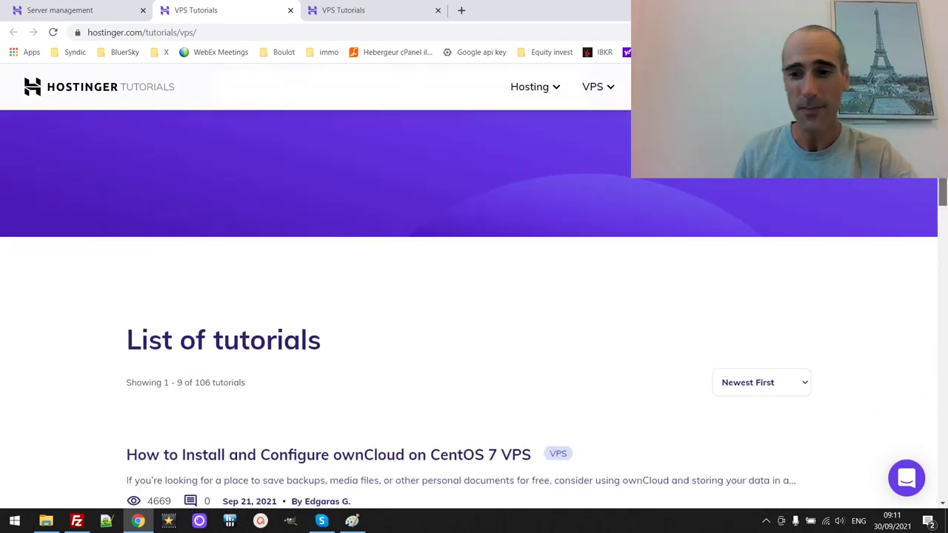
scroll(474, 310, "down", 1)
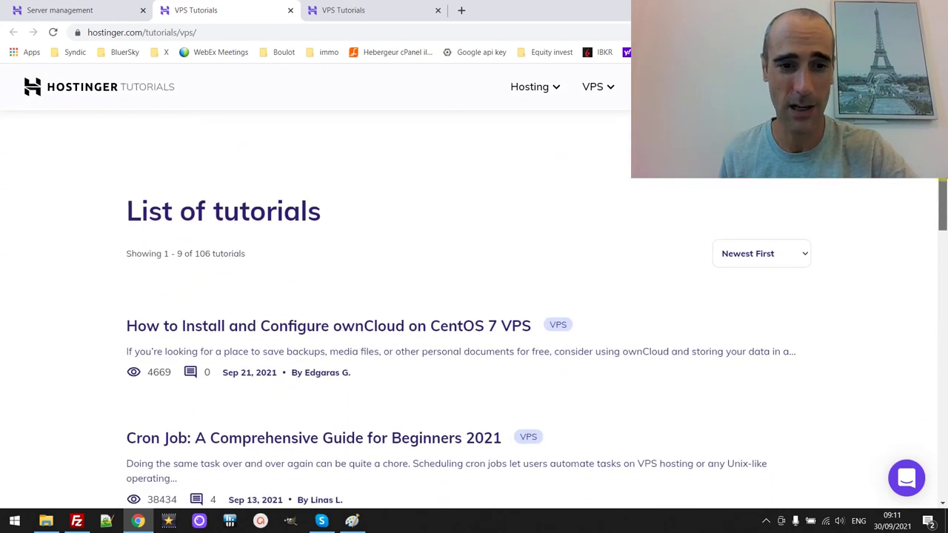
scroll(474, 309, "up", 4)
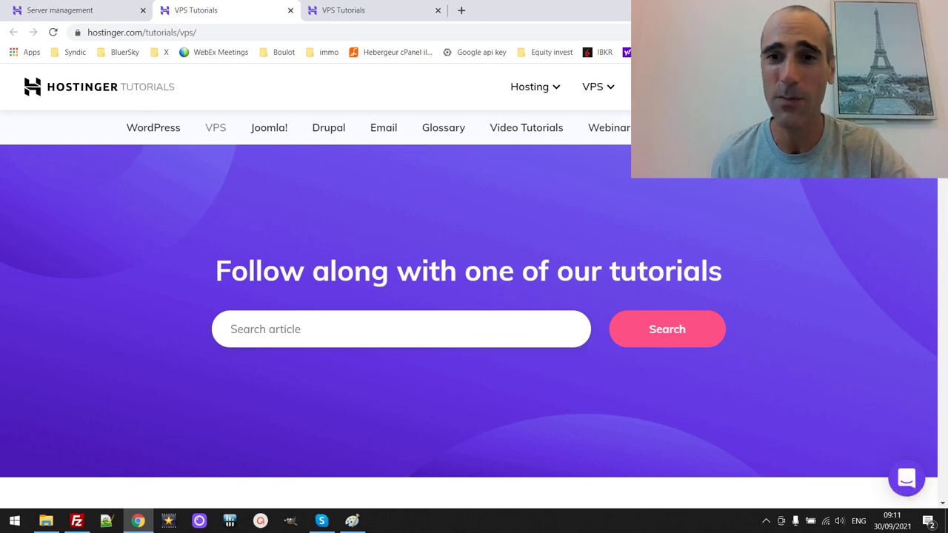
scroll(944, 190, "down", 6)
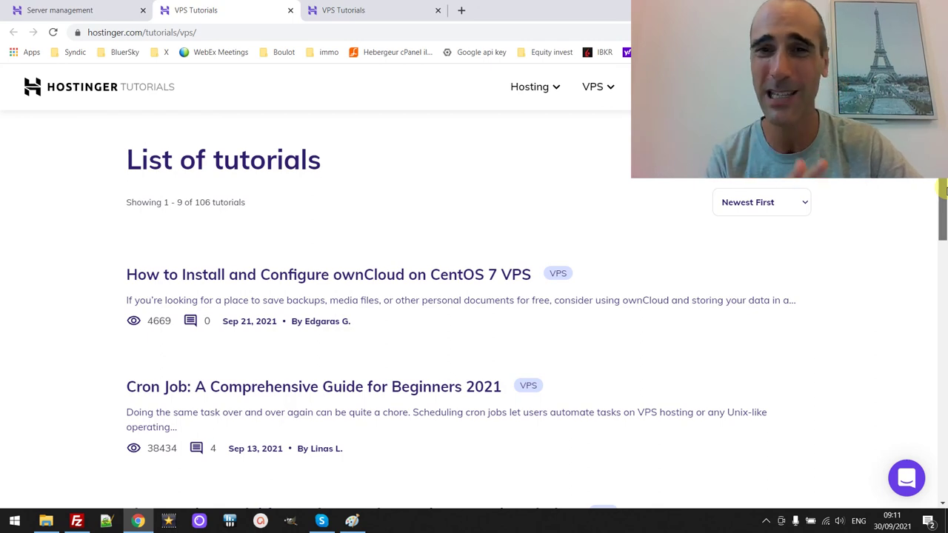
left_click_drag(945, 191, 944, 119)
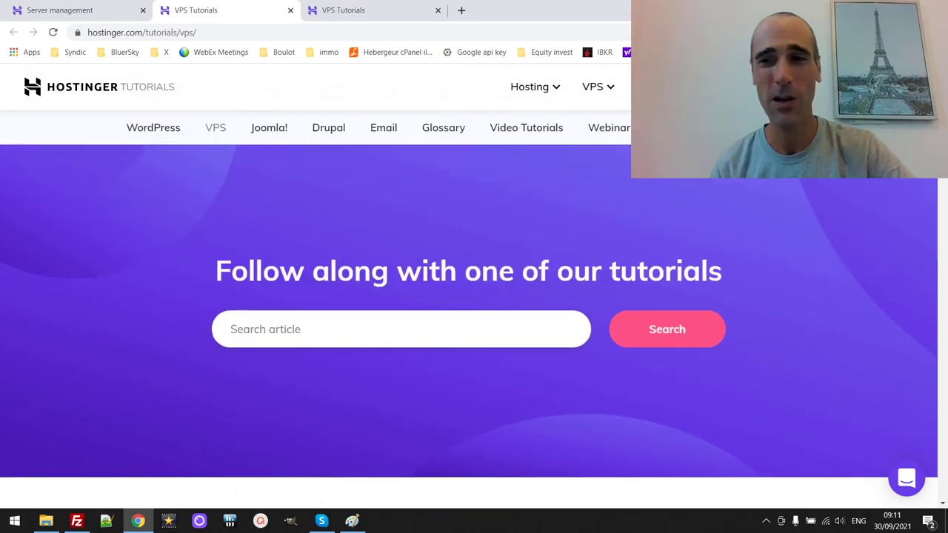